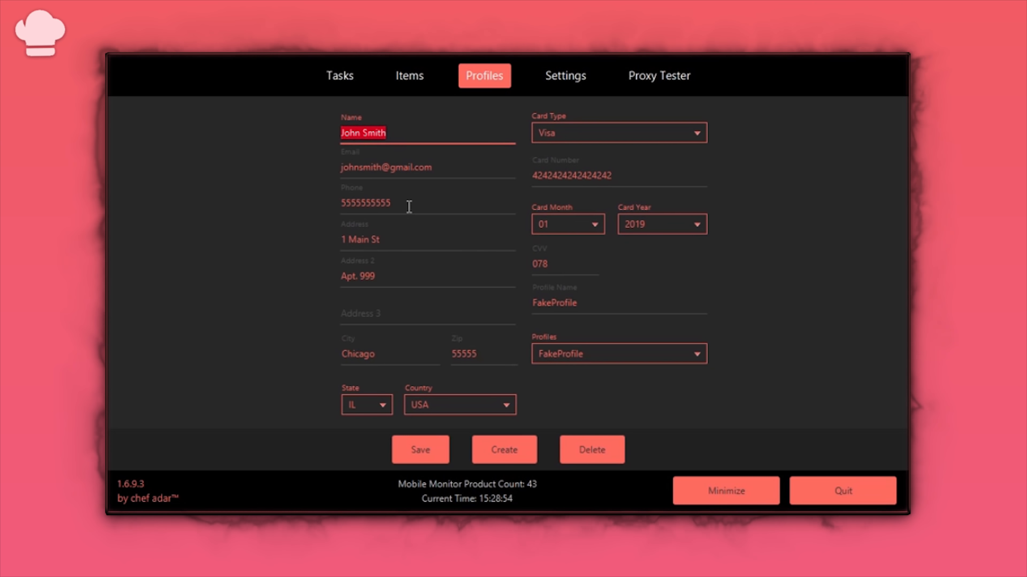
Step: Review the FakeProfile billing profile: contact and address fields, card type choices, card number field and the saved profiles list
key("Tab")
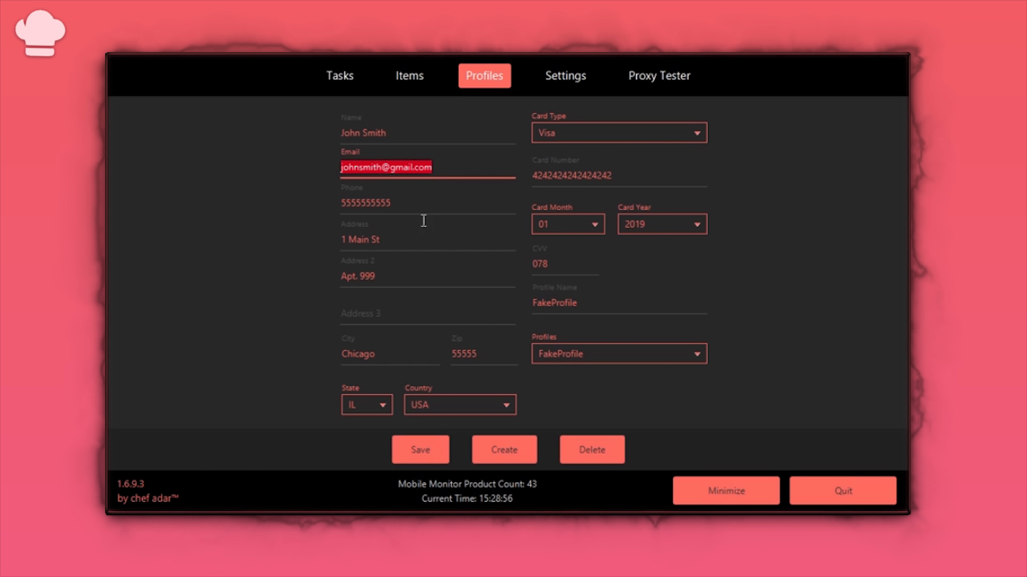
key("Tab")
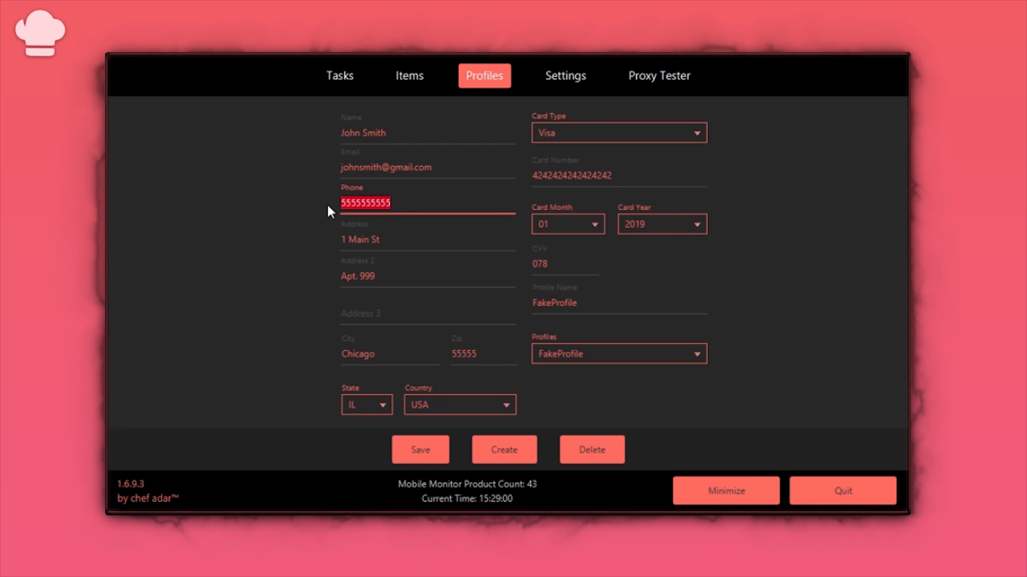
key("Tab")
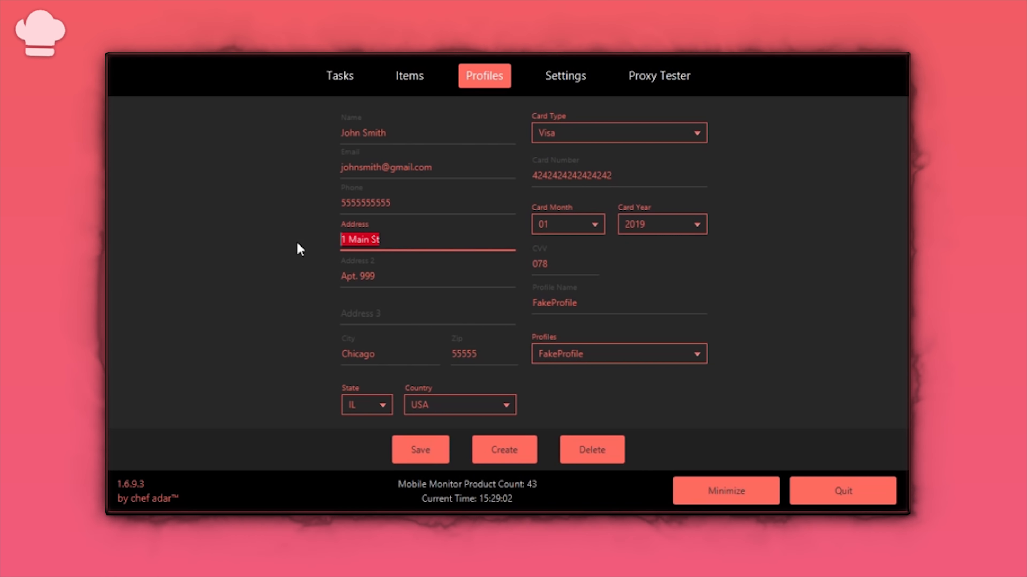
key("Tab")
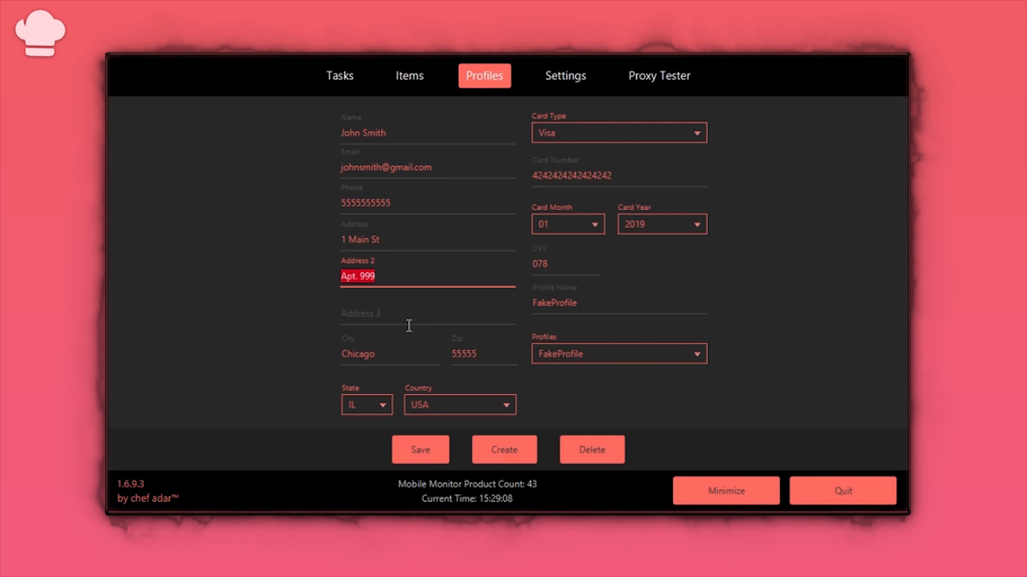
key("Tab")
key("Tab")
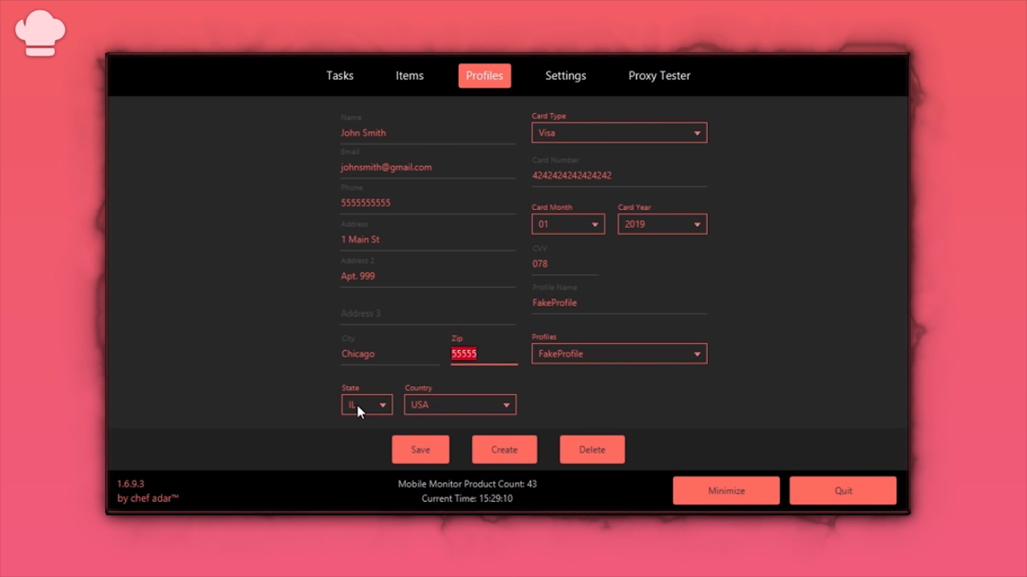
left_click(562, 136)
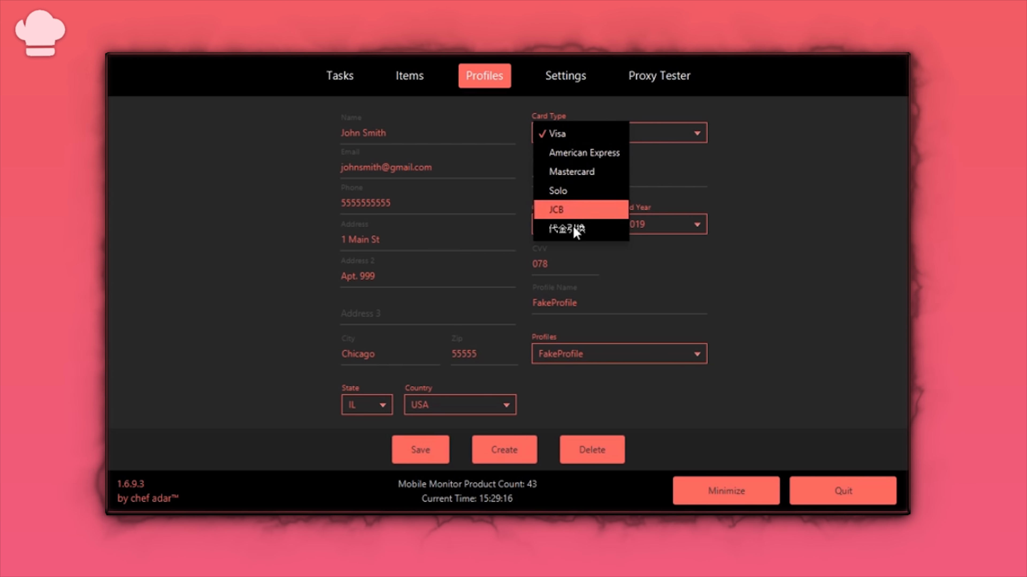
left_click(695, 183)
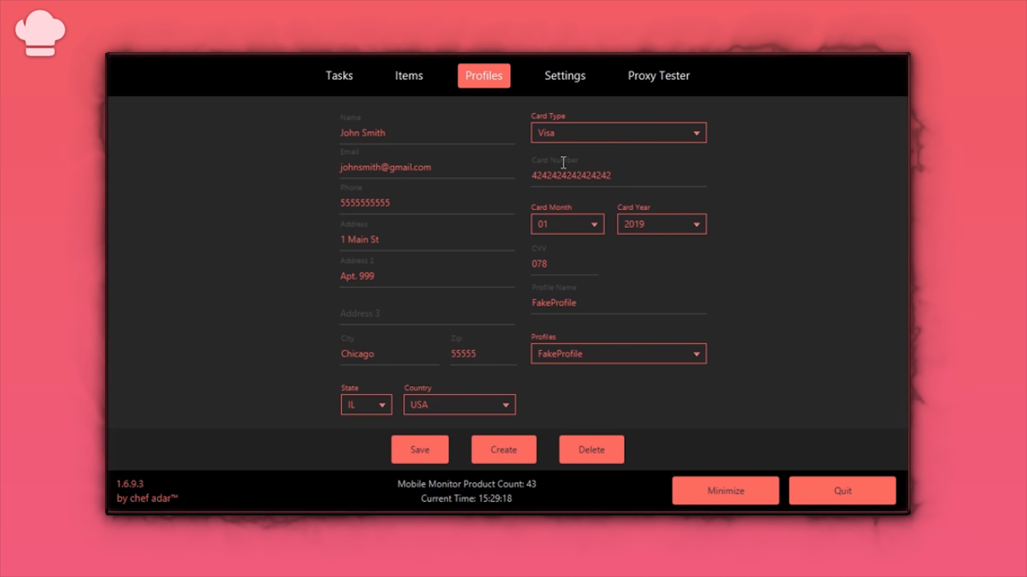
left_click_drag(615, 174, 499, 174)
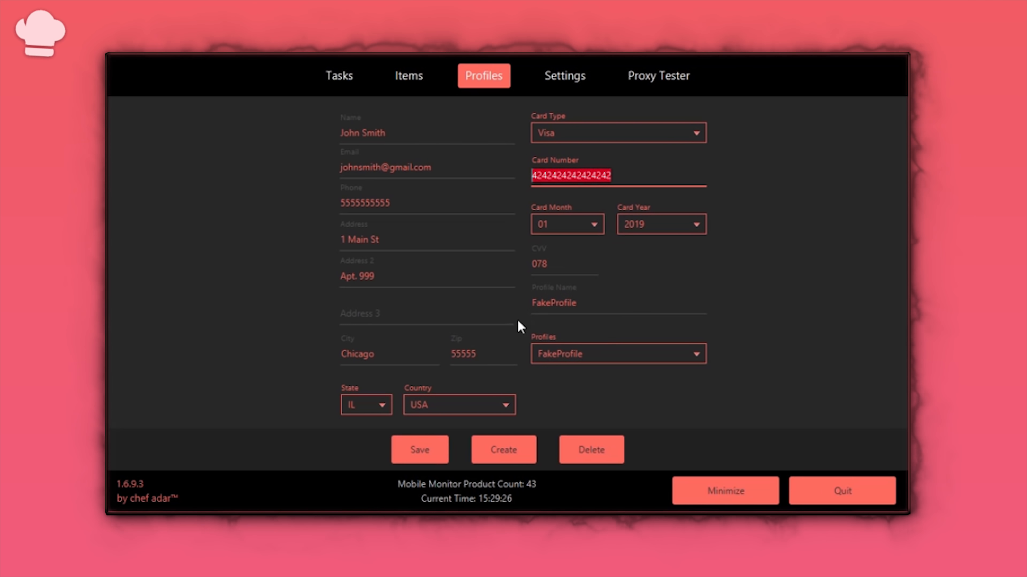
left_click(570, 354)
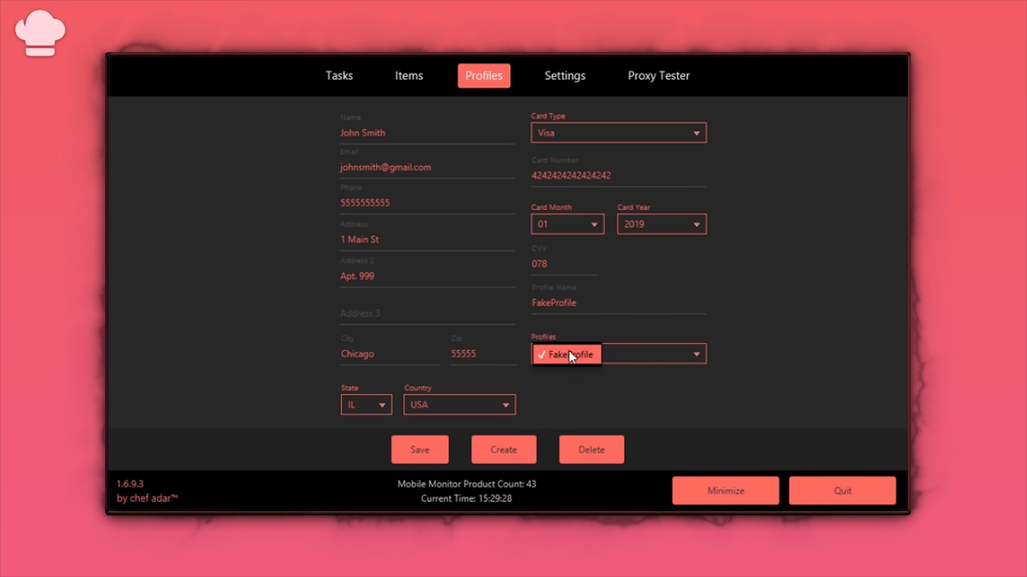
left_click(688, 356)
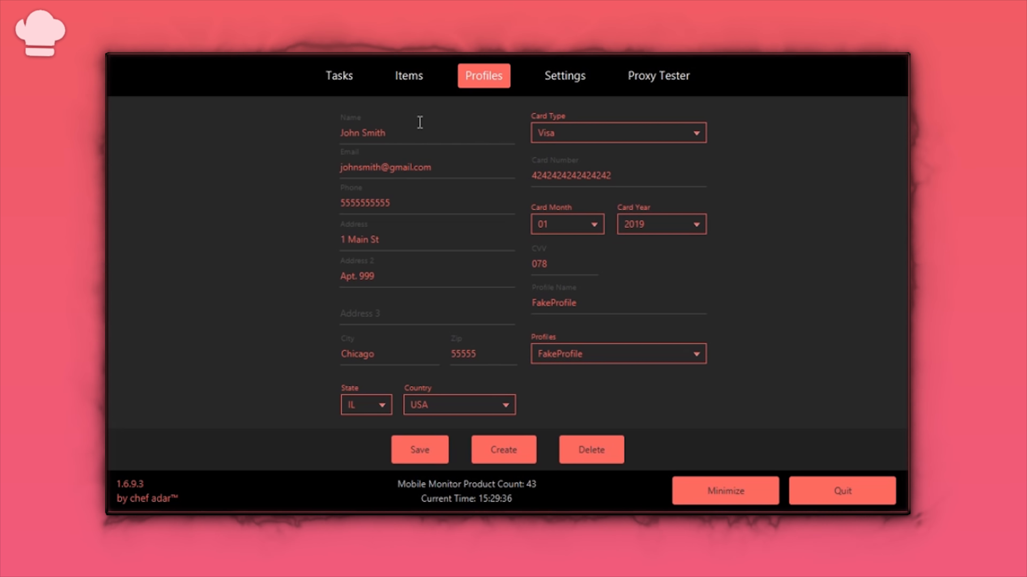
Step: Start a new item entry named BOX LOGO BLACK with the keywords "+box, +logo"
left_click(408, 77)
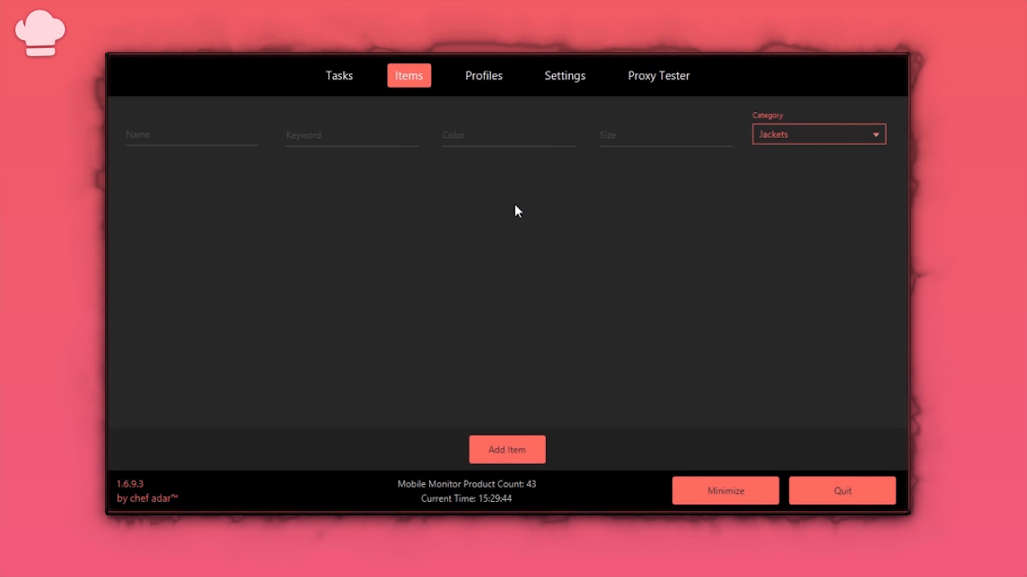
left_click(201, 137)
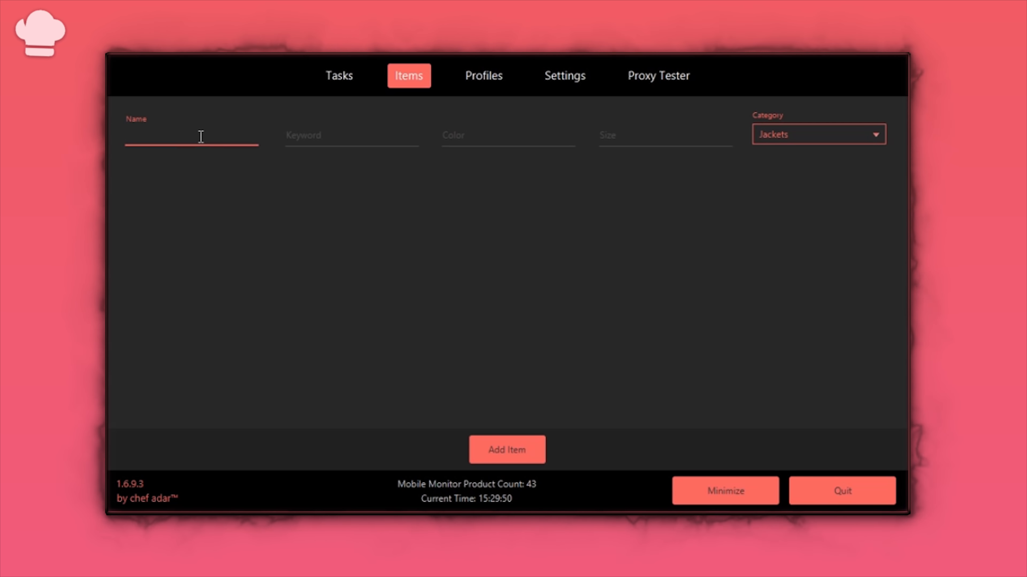
type("BOX LOG")
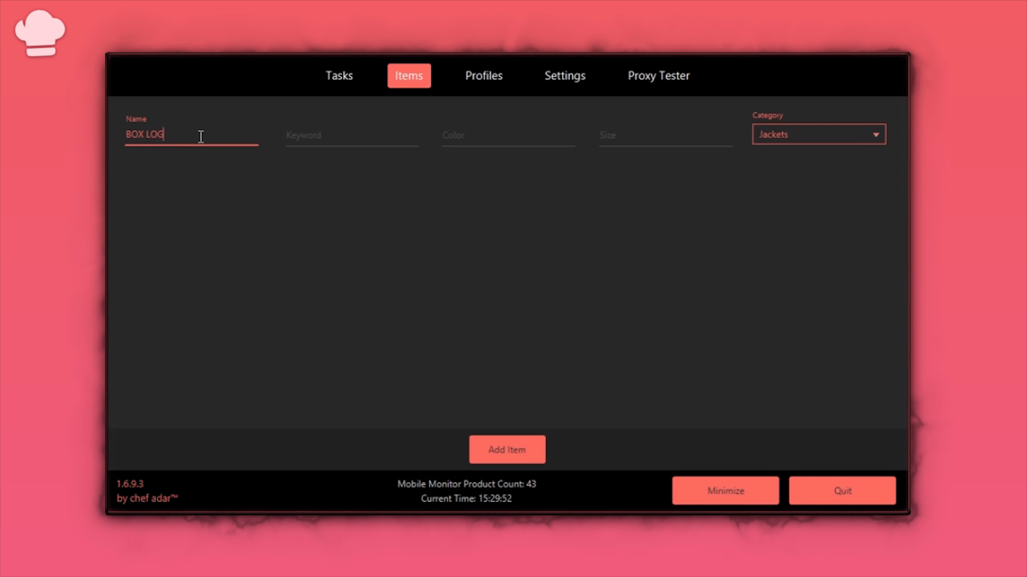
type("O BLACK")
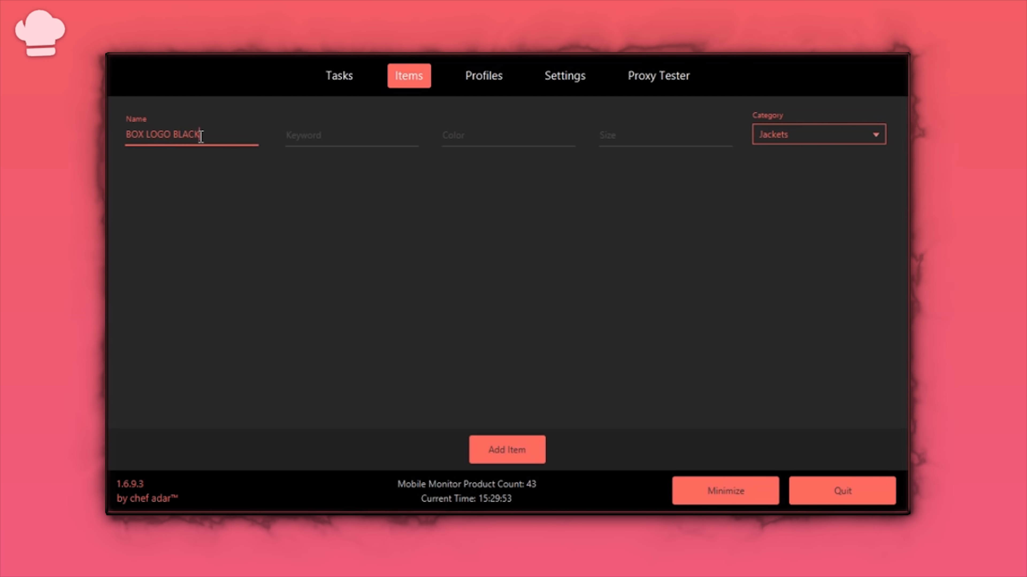
left_click(309, 144)
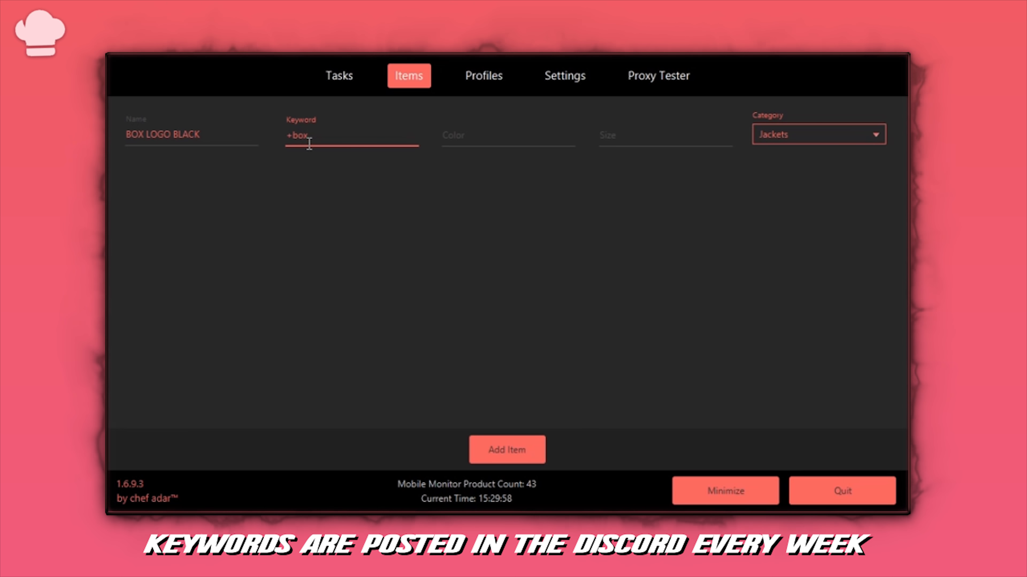
type("+box")
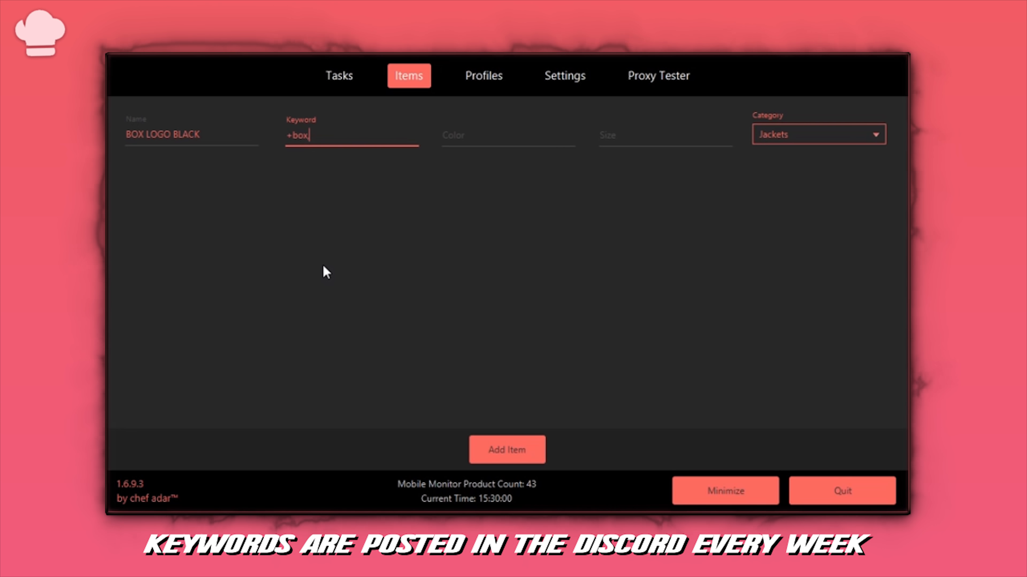
type(", +logo")
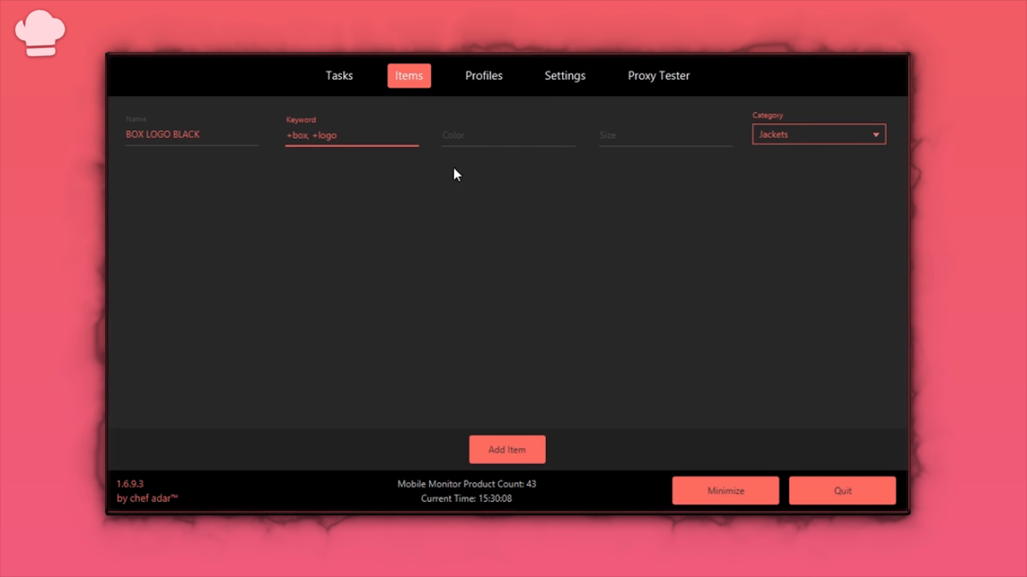
Step: Set the item's color to black, size to Small and category to T-Shirts, and add it to the item list
left_click(477, 140)
type("black")
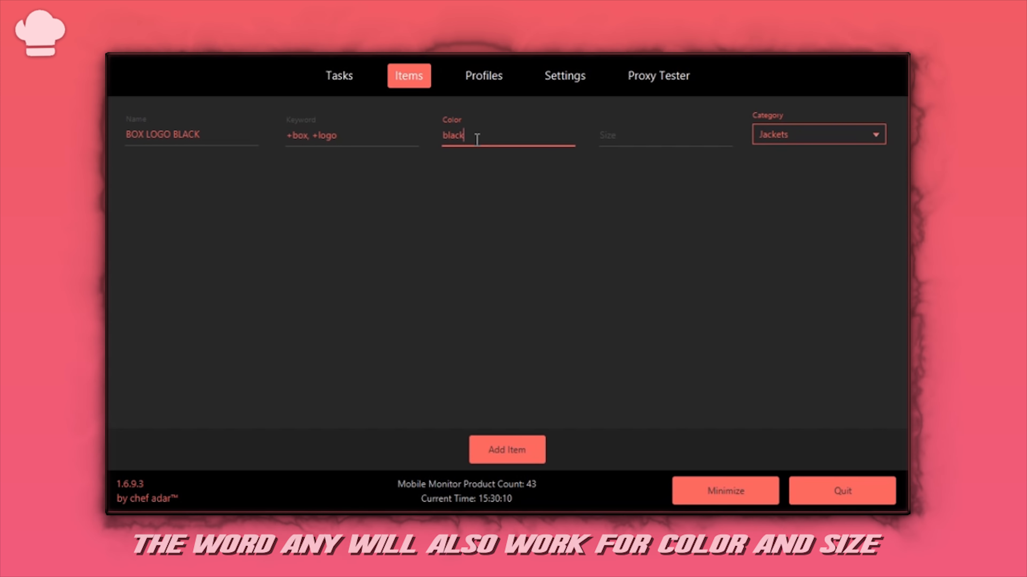
left_click(625, 132)
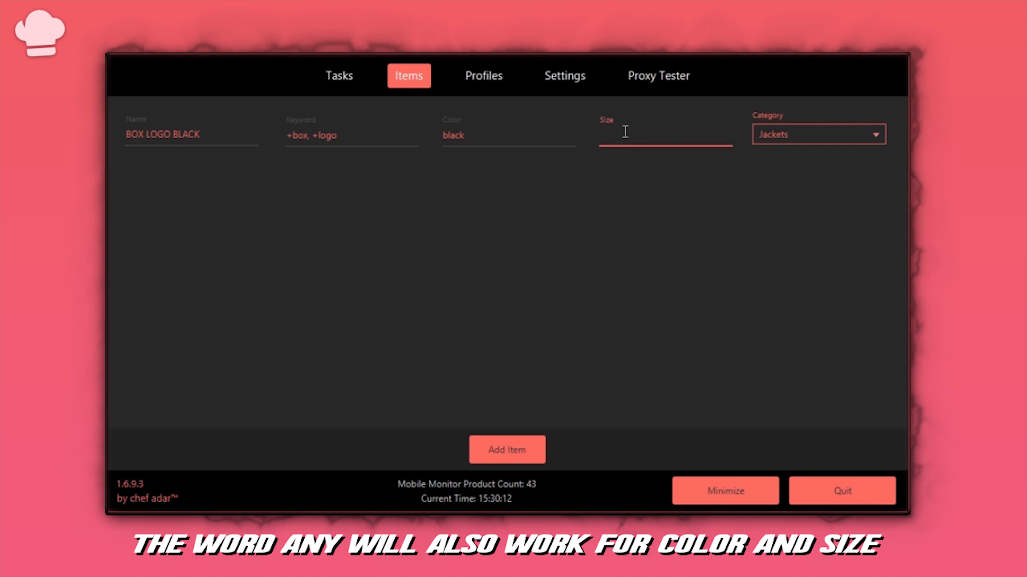
type("Small")
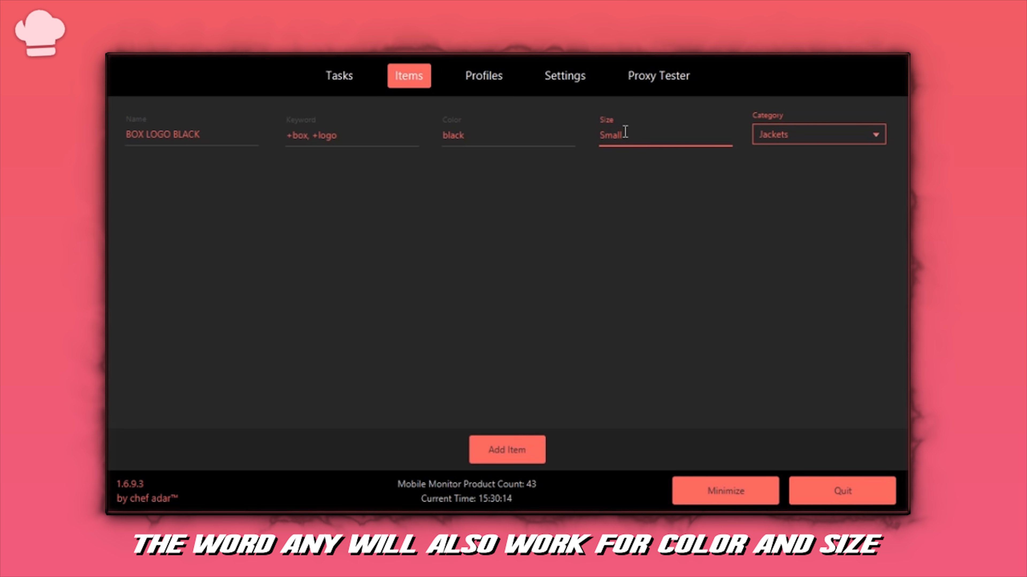
left_click(791, 140)
left_click(789, 214)
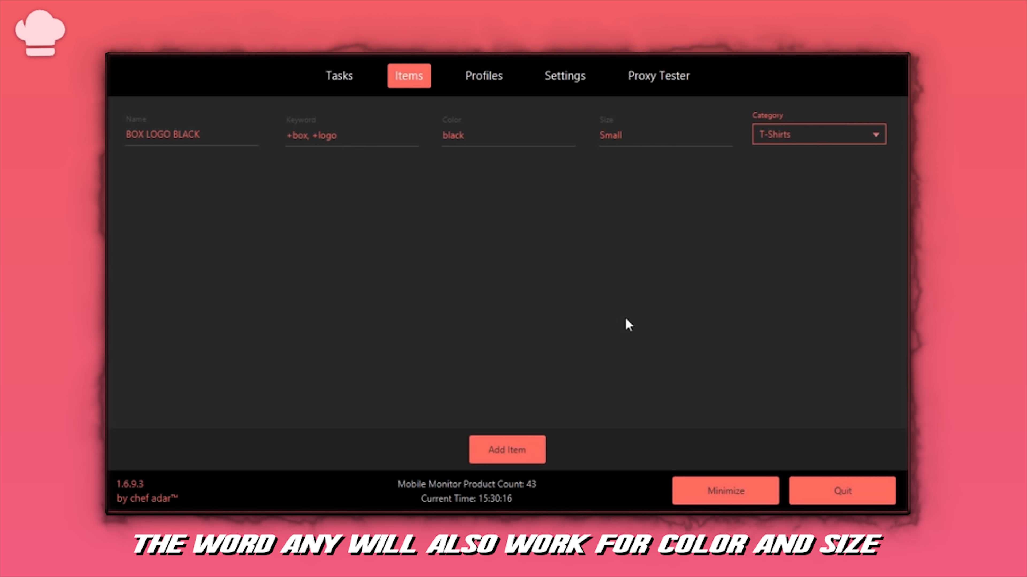
left_click(507, 455)
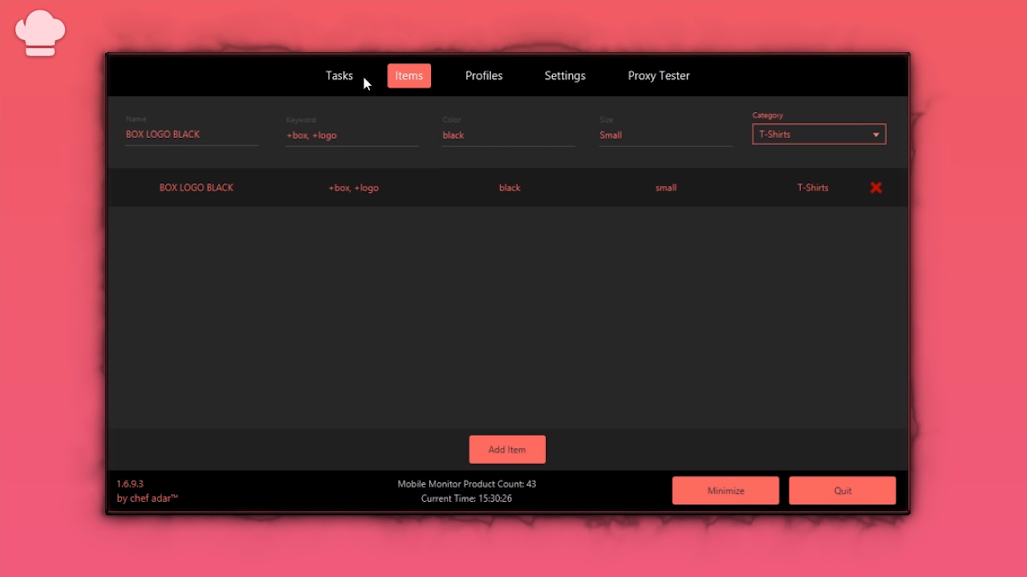
Step: Start a new task for the Supreme site with item BOX LOGO BLACK and profile FakeProfile, leaving the specific proxy blank
left_click(337, 81)
left_click(409, 441)
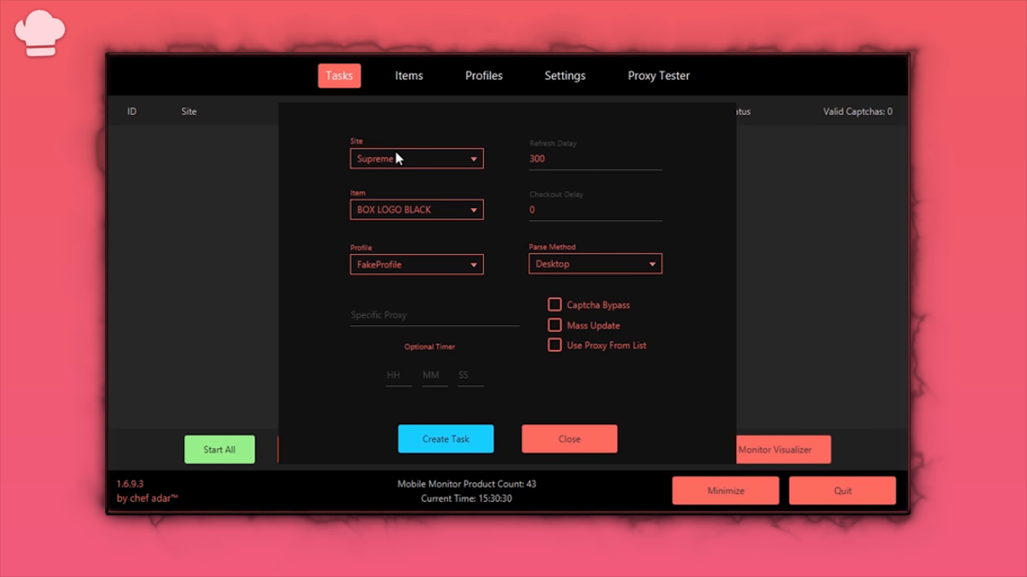
left_click(395, 159)
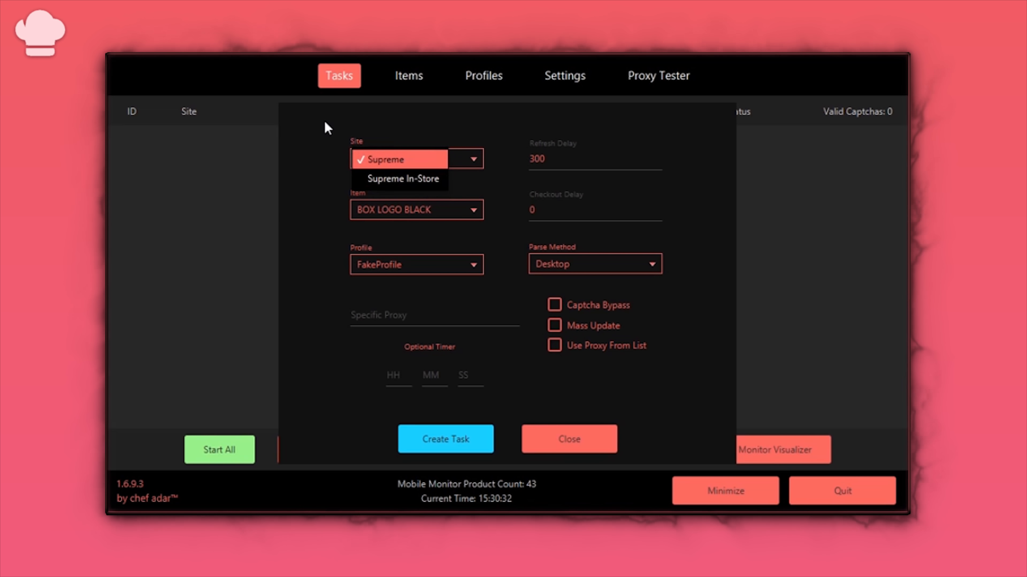
left_click(388, 158)
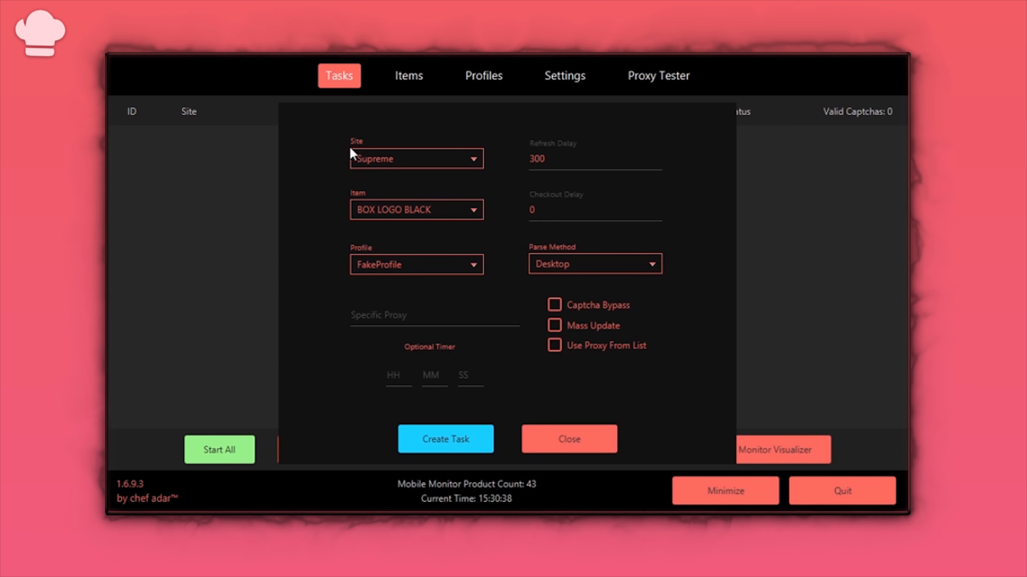
left_click(369, 212)
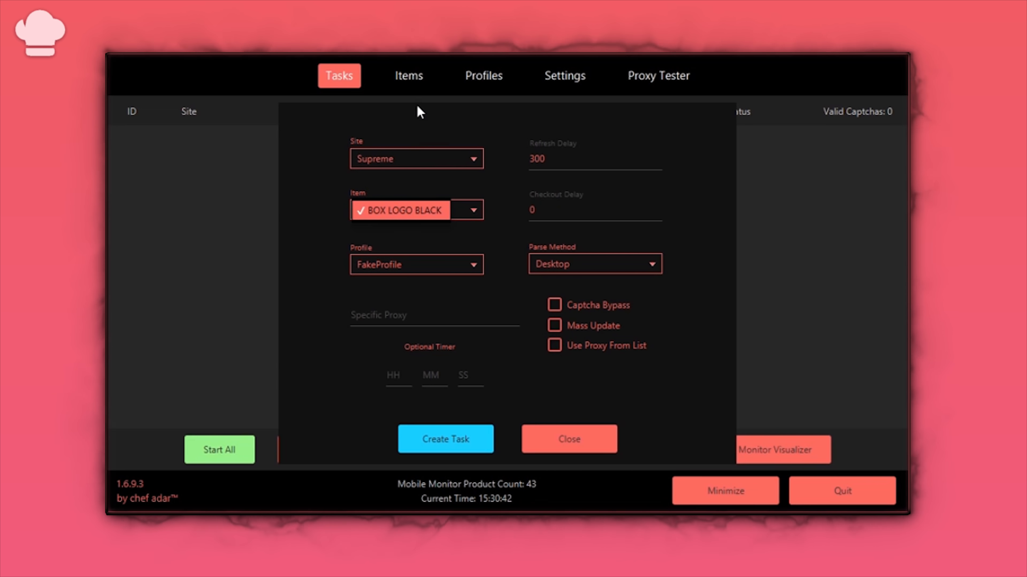
left_click(412, 211)
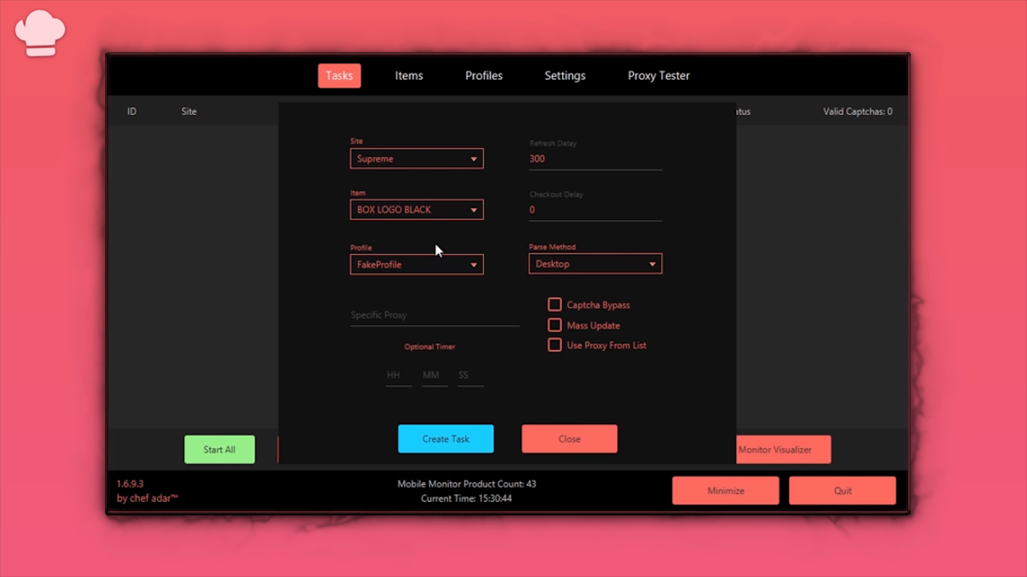
left_click(380, 265)
left_click(381, 265)
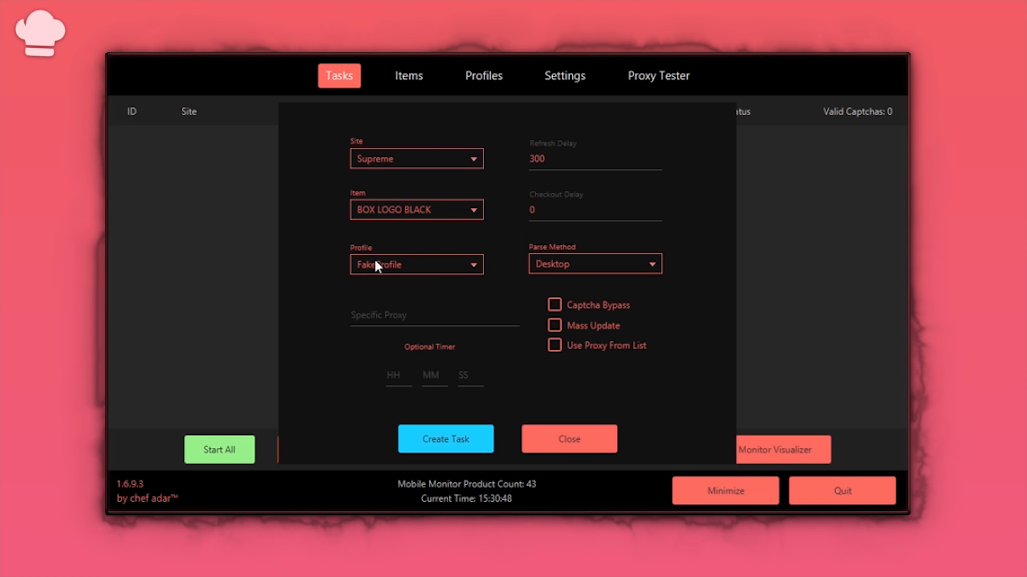
left_click(385, 315)
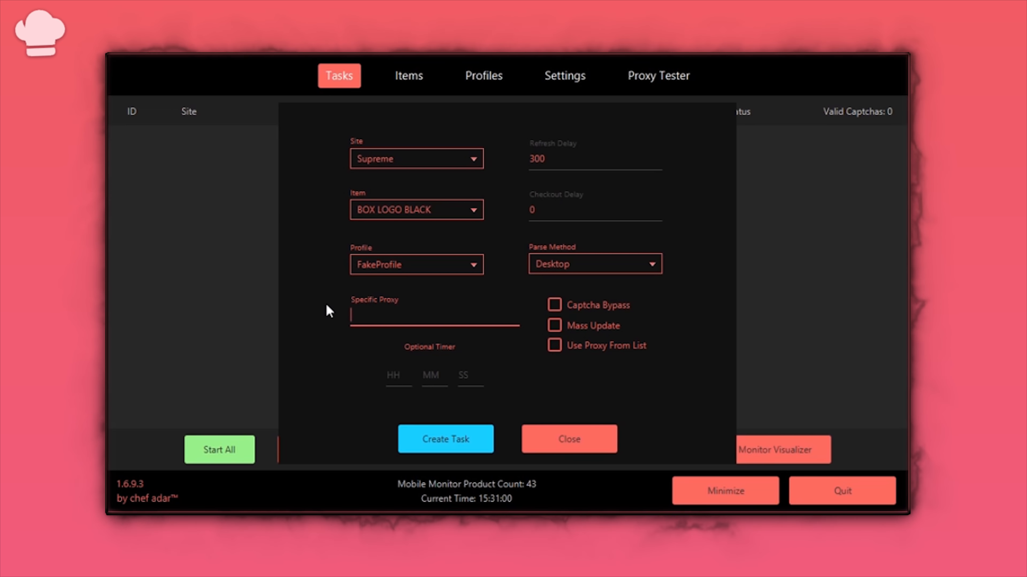
left_click(372, 317)
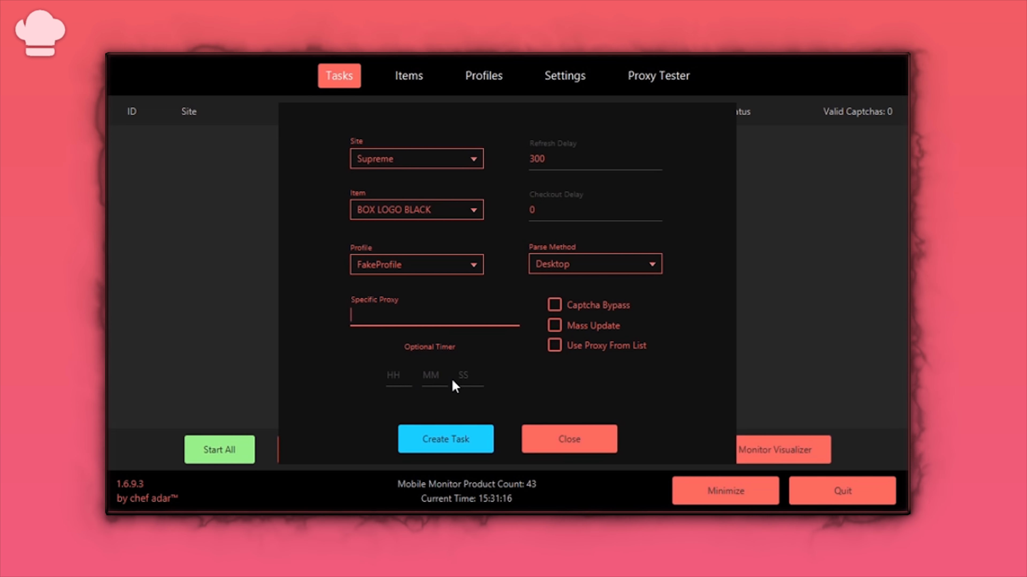
Step: Set the new task's refresh delay to 0 and its checkout delay to 2000
left_click(557, 161)
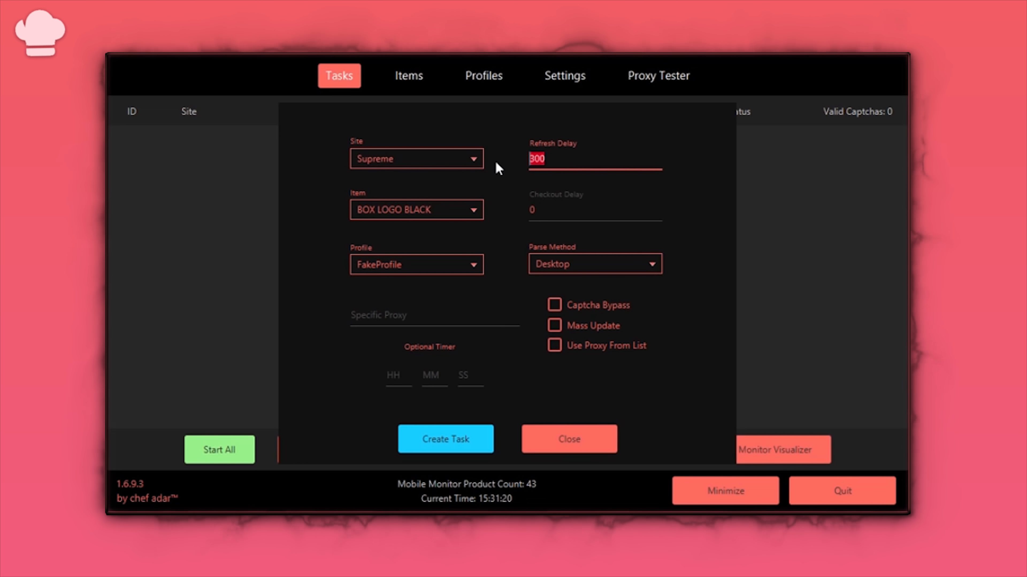
type("0")
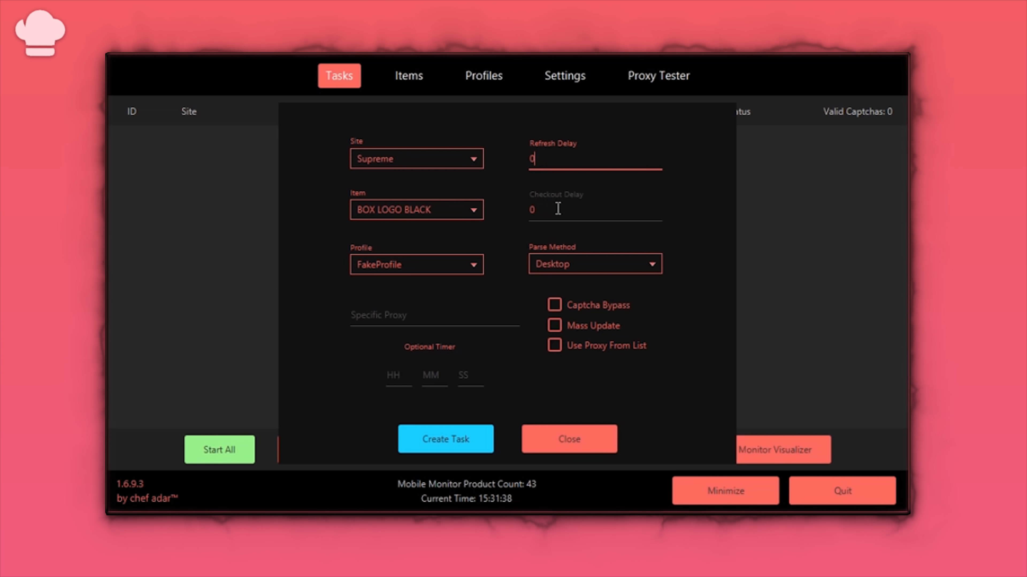
left_click(534, 209)
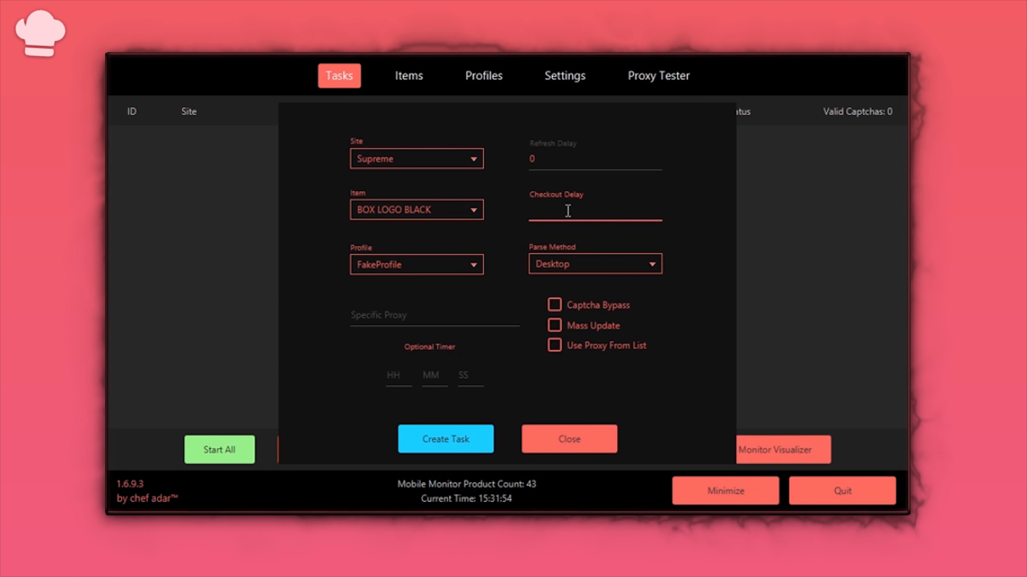
type("00")
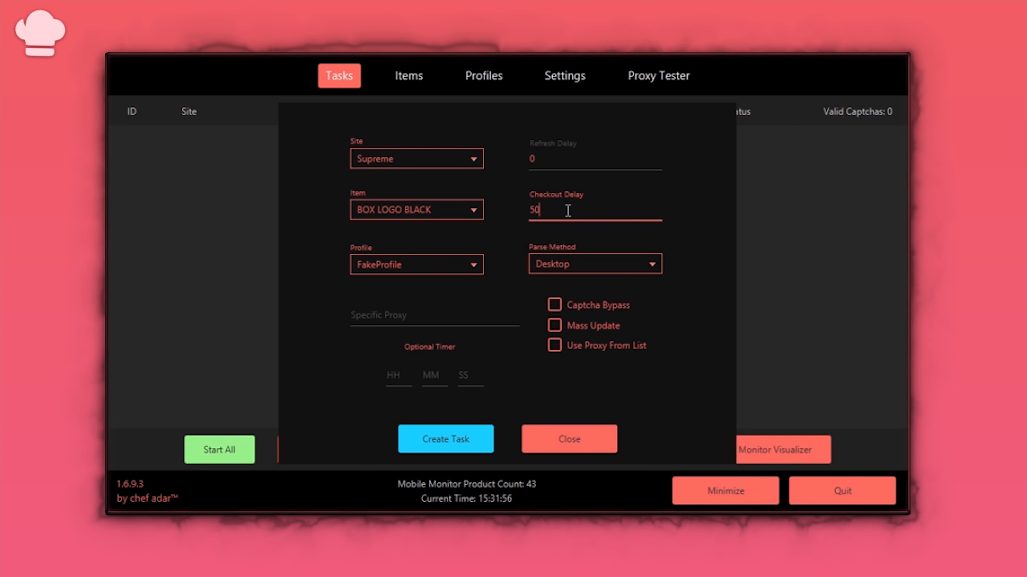
key("BackSpace")
key("BackSpace")
type("2000")
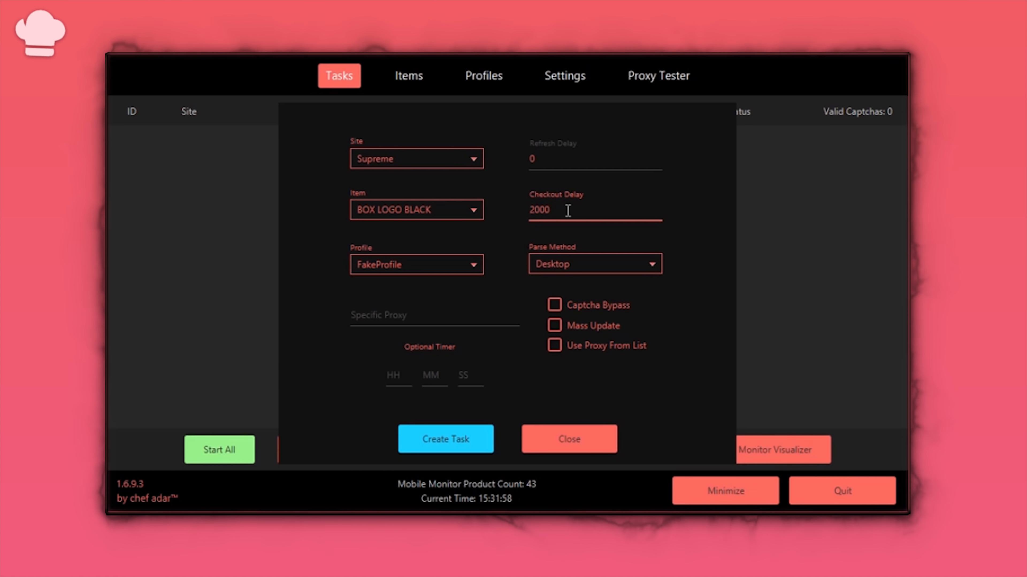
Step: Set the task's checkout delay to 0 and look through the parse methods, keeping Desktop
left_click_drag(568, 211, 459, 221)
type("0")
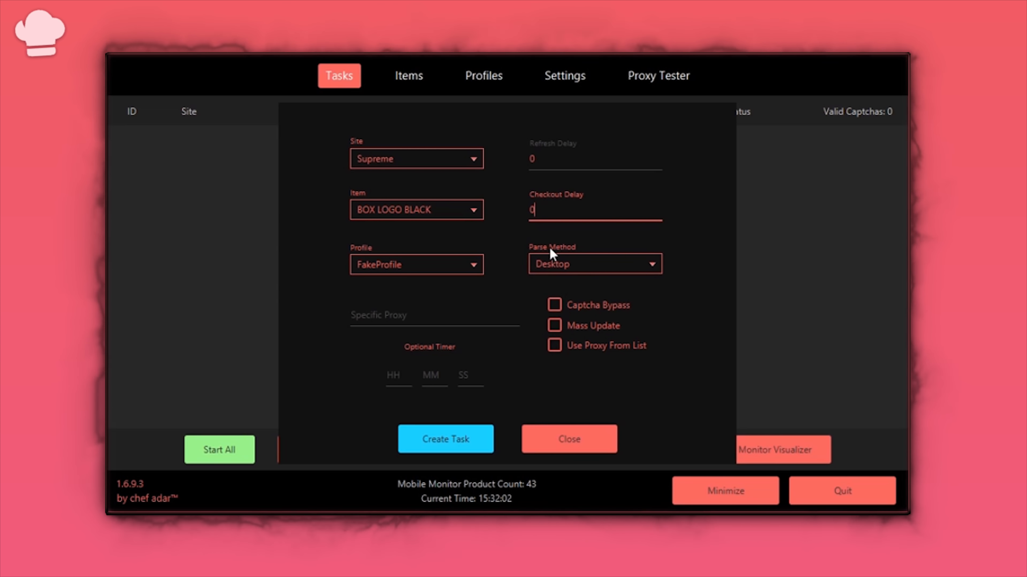
left_click(600, 266)
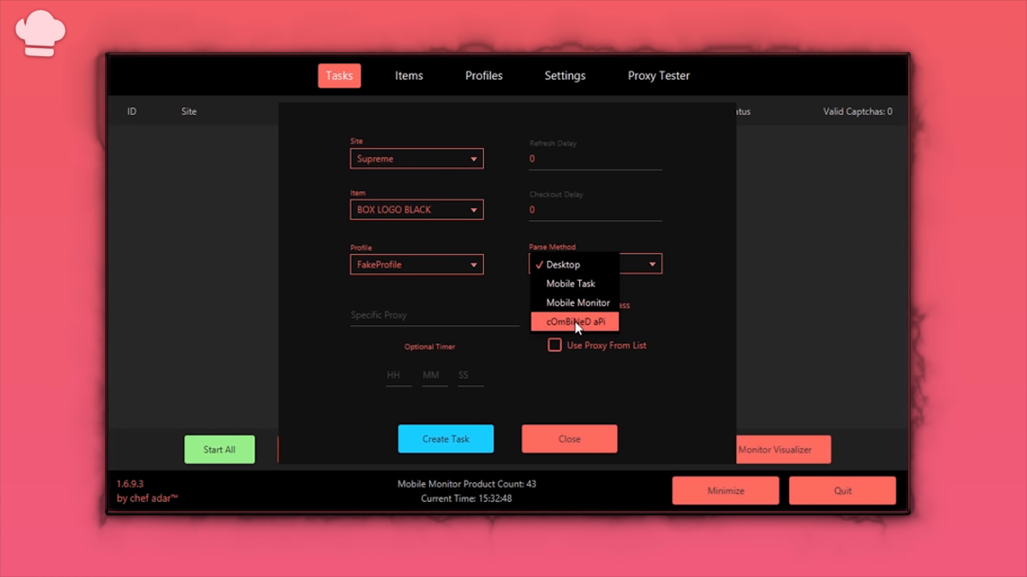
left_click(692, 299)
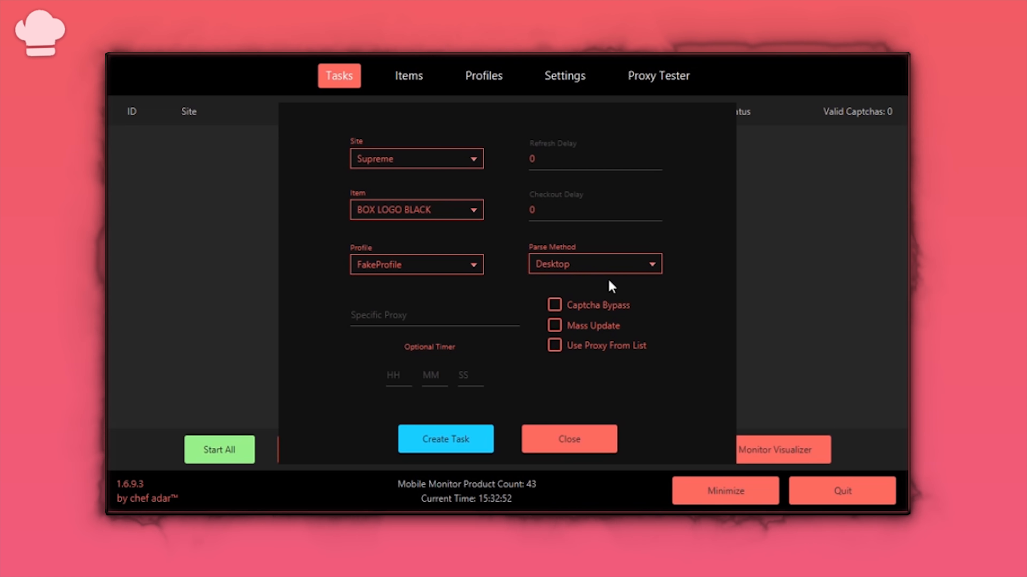
Step: Enable Captcha Bypass and Mass Update for the BOX LOGO BLACK task and create it
left_click(556, 306)
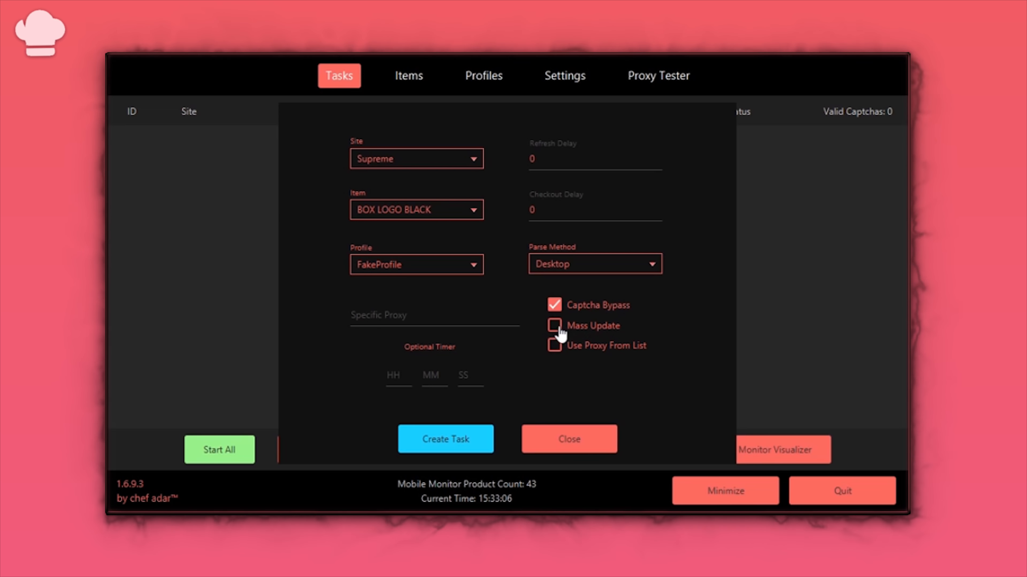
left_click(574, 334)
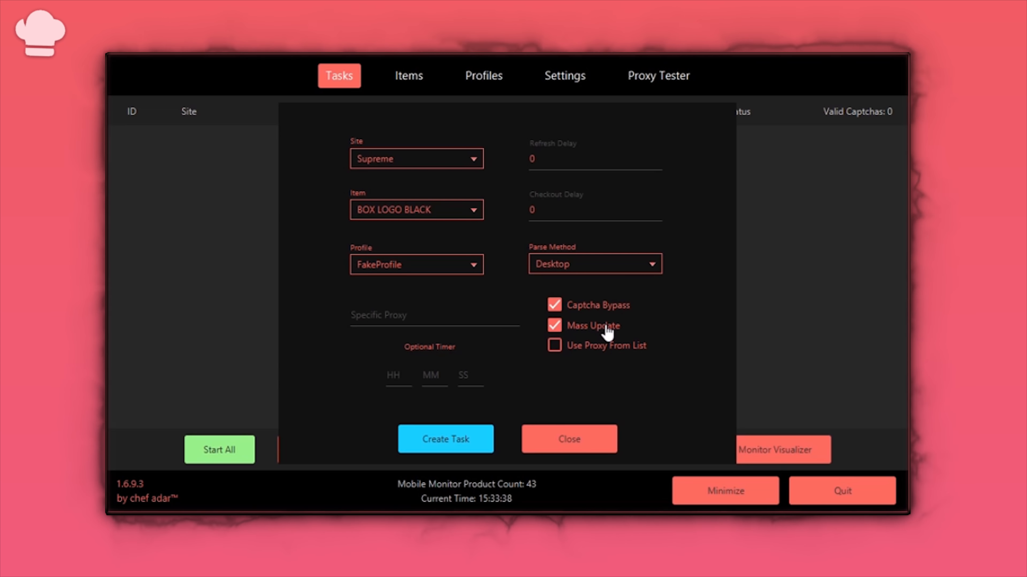
left_click(594, 331)
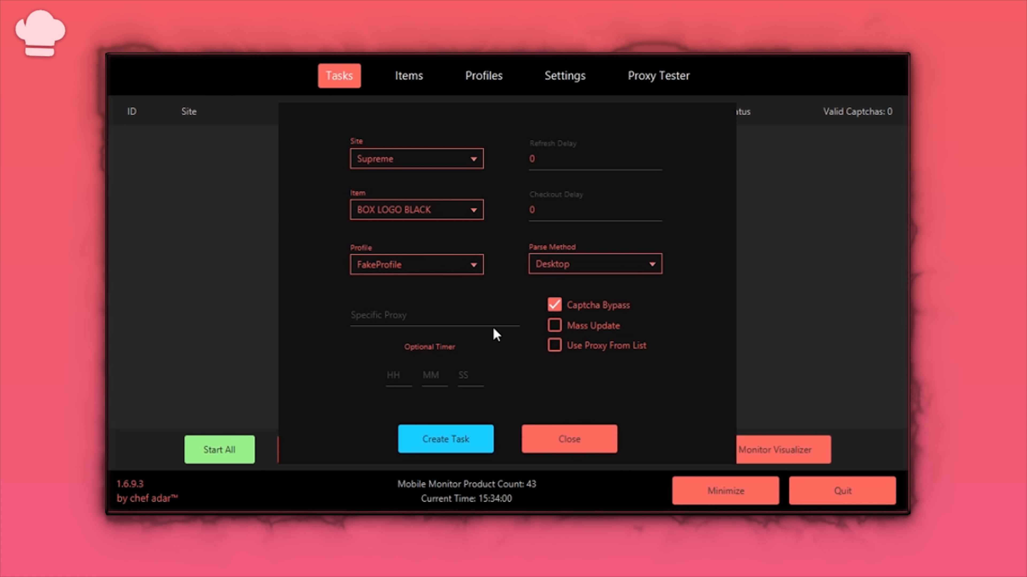
left_click(555, 326)
left_click(461, 445)
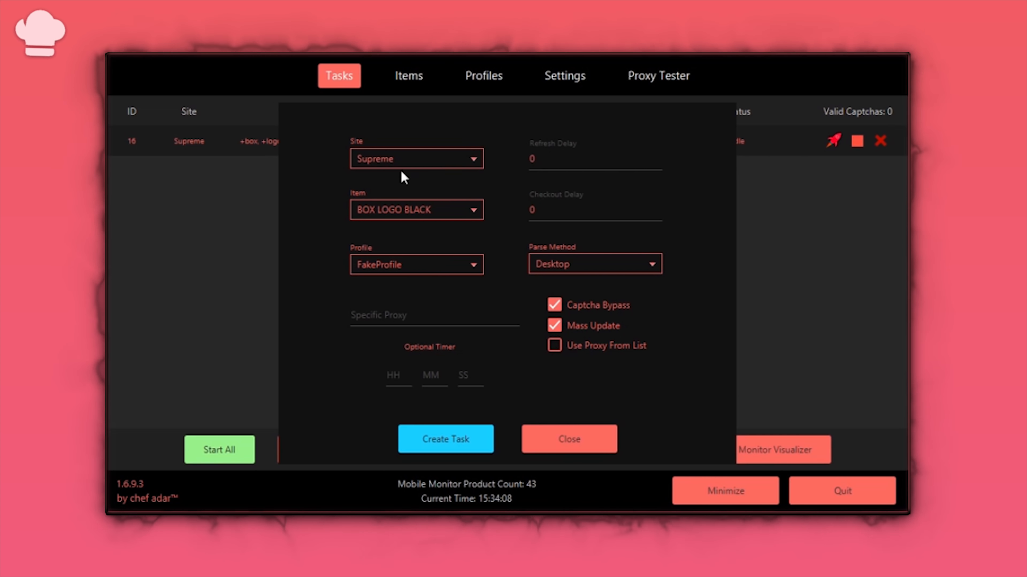
Step: Try the Supreme In-Store site in the task form with its parse methods, and switch back to Supreme
left_click(393, 166)
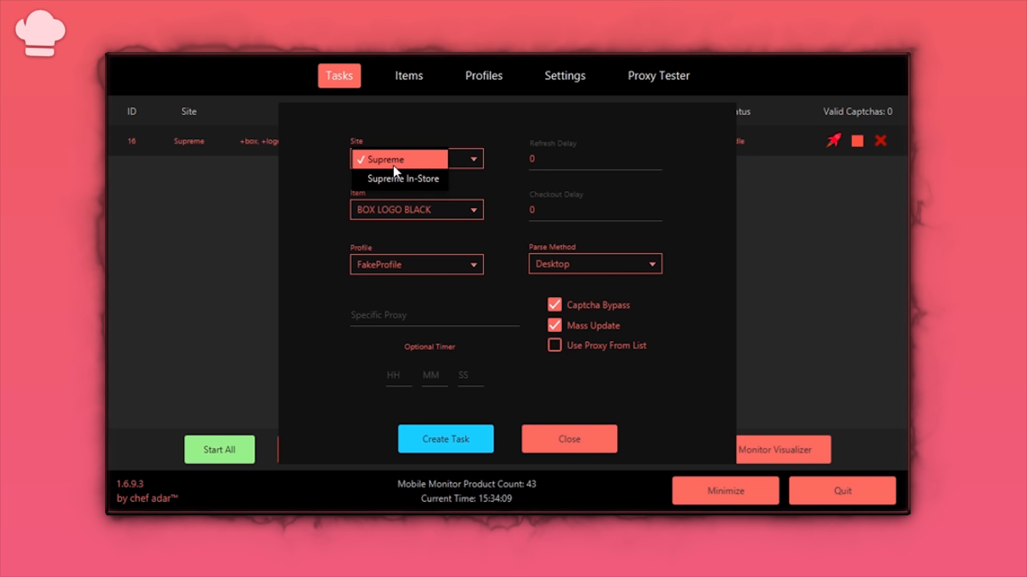
left_click(402, 180)
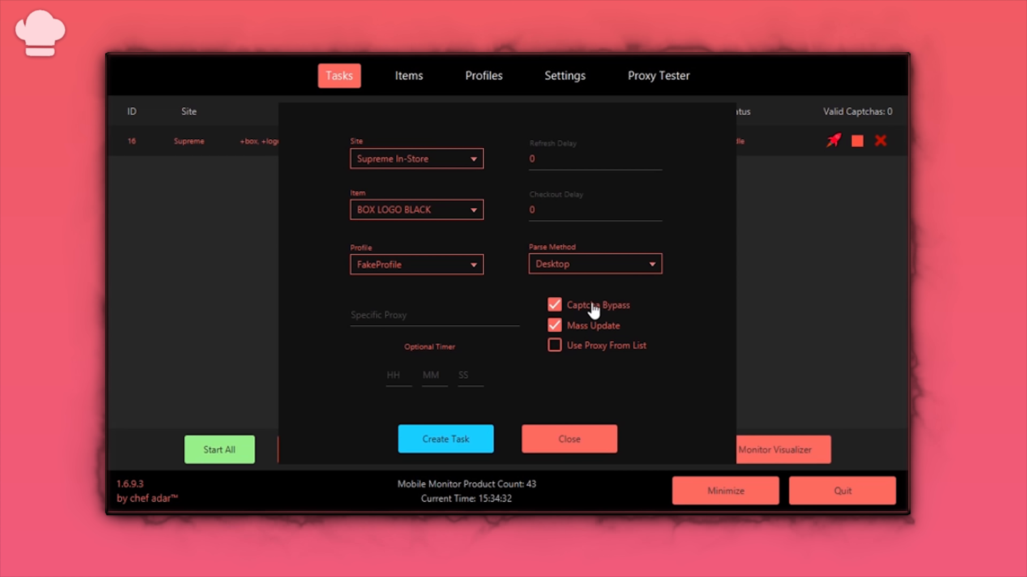
left_click(568, 266)
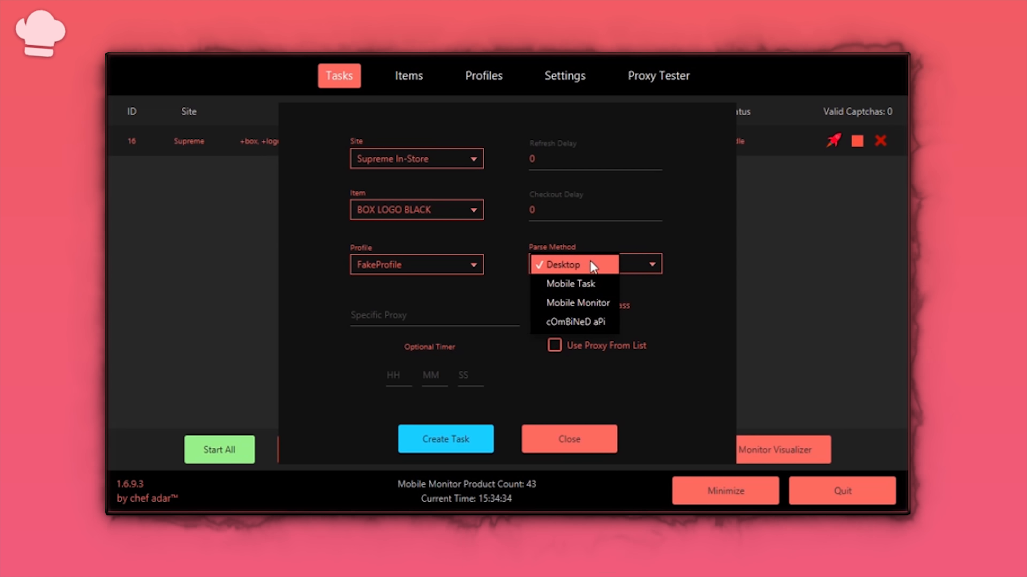
left_click(576, 220)
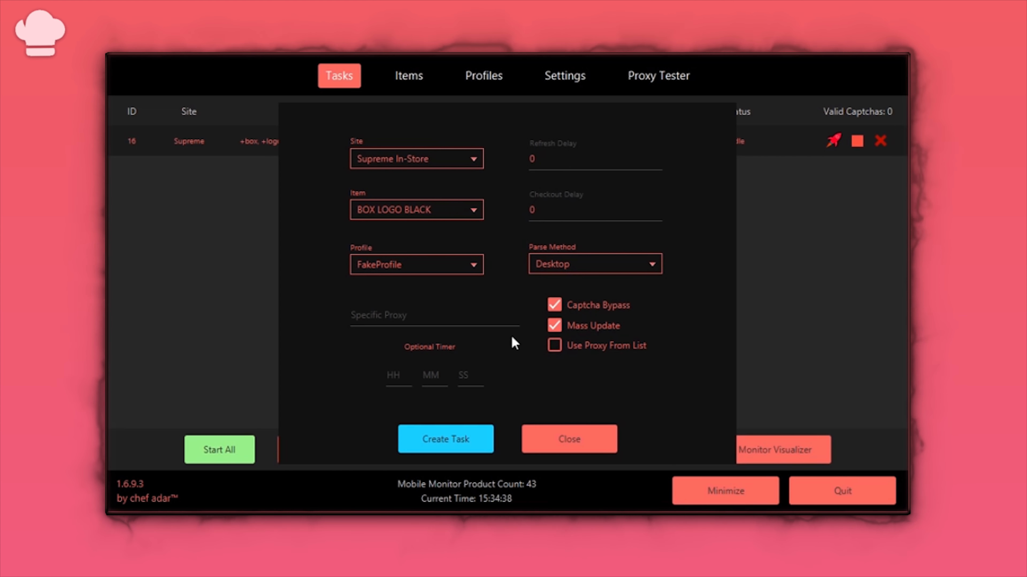
left_click(431, 157)
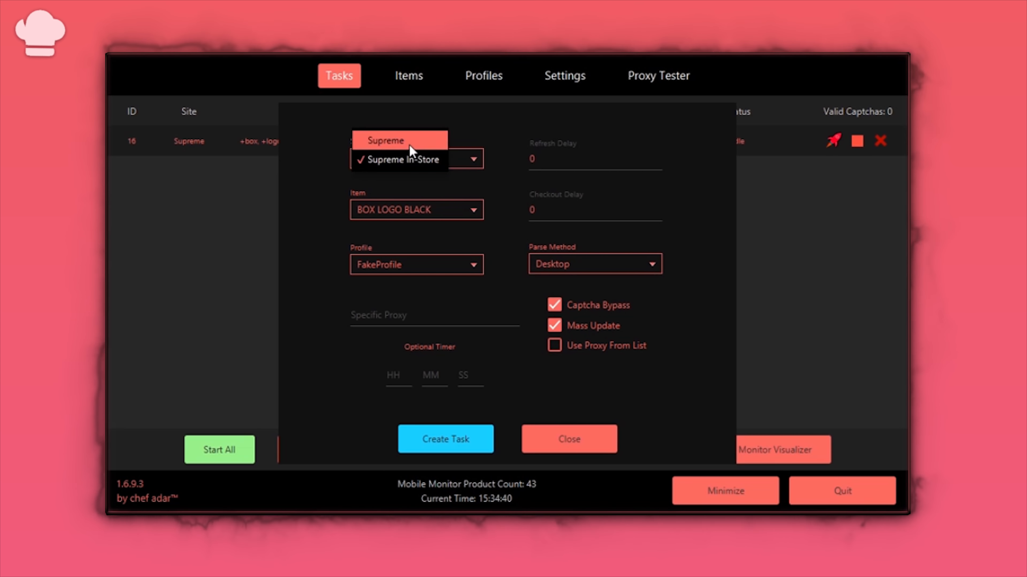
left_click(409, 142)
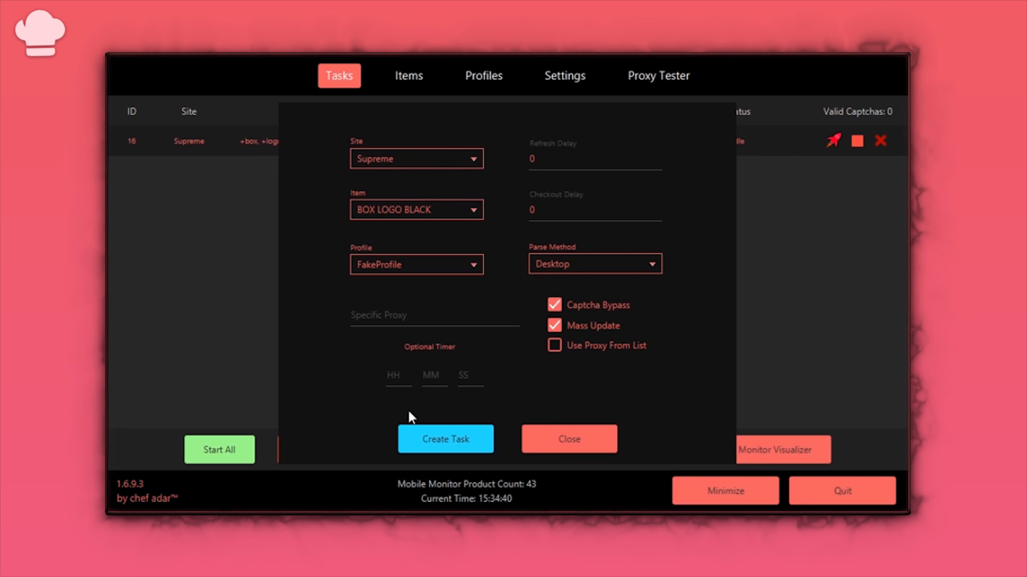
Step: Close the task form and view the Mass Updater's New Variant field without sending anything
left_click(591, 445)
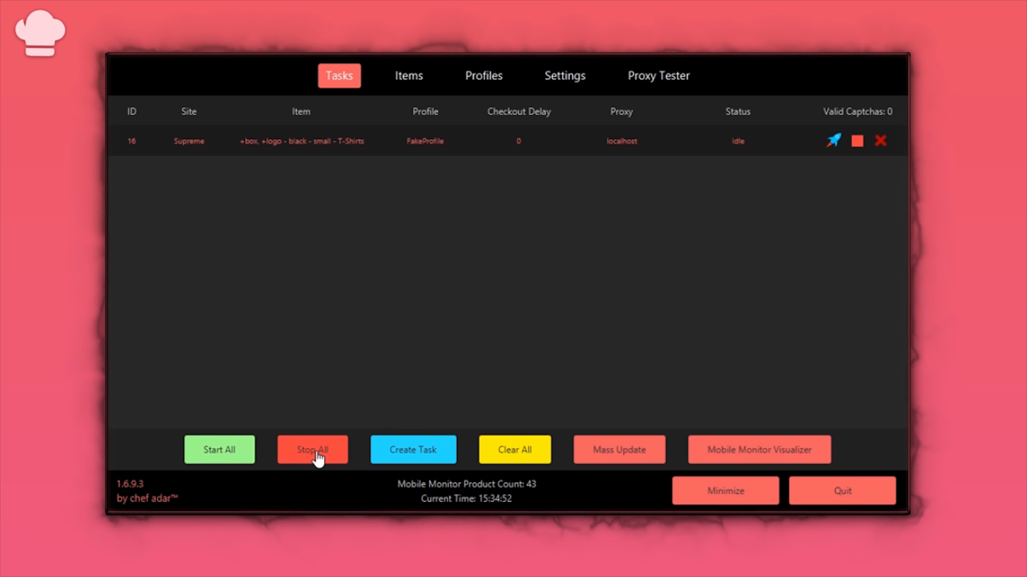
left_click(626, 445)
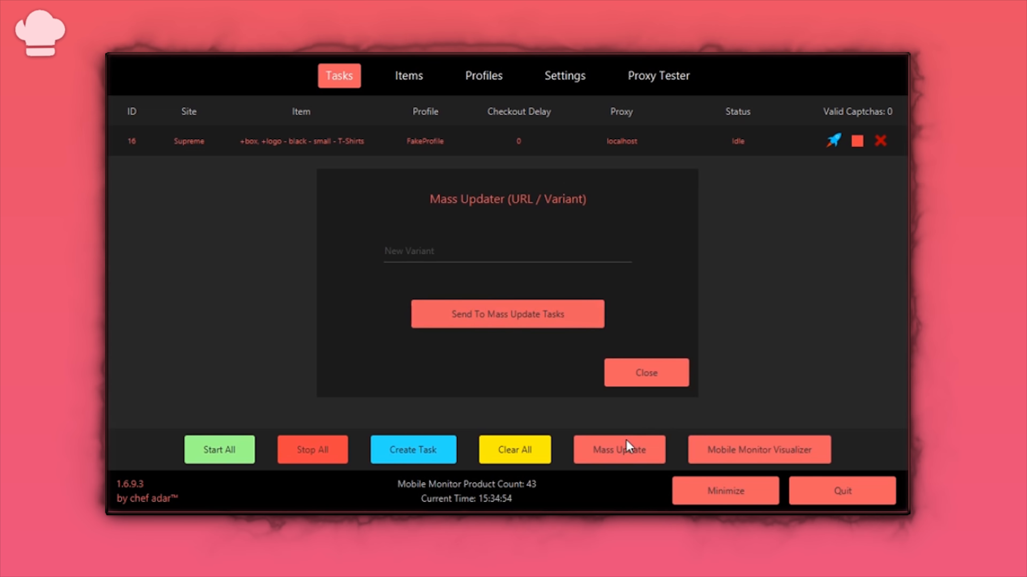
left_click(403, 252)
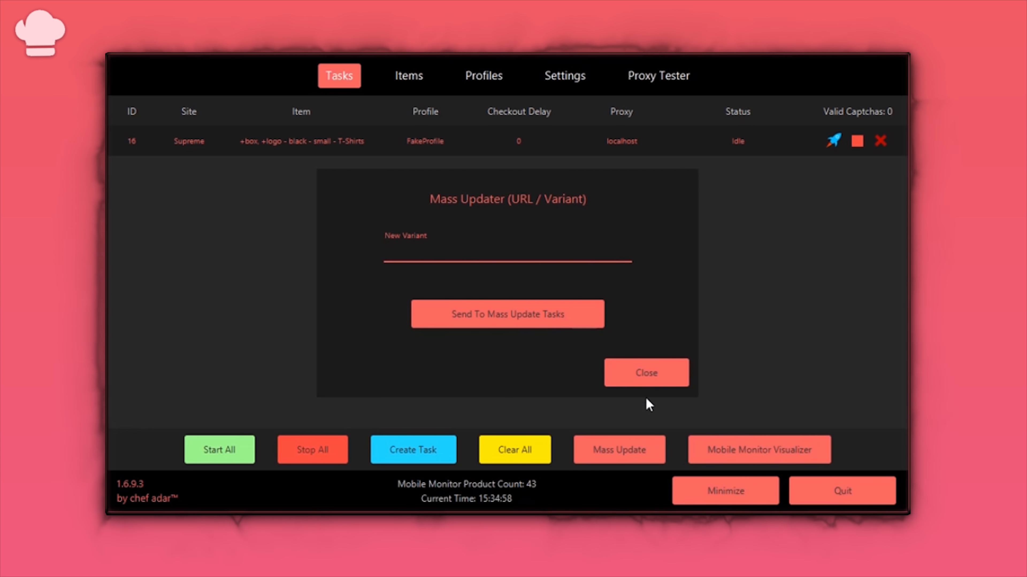
left_click(646, 373)
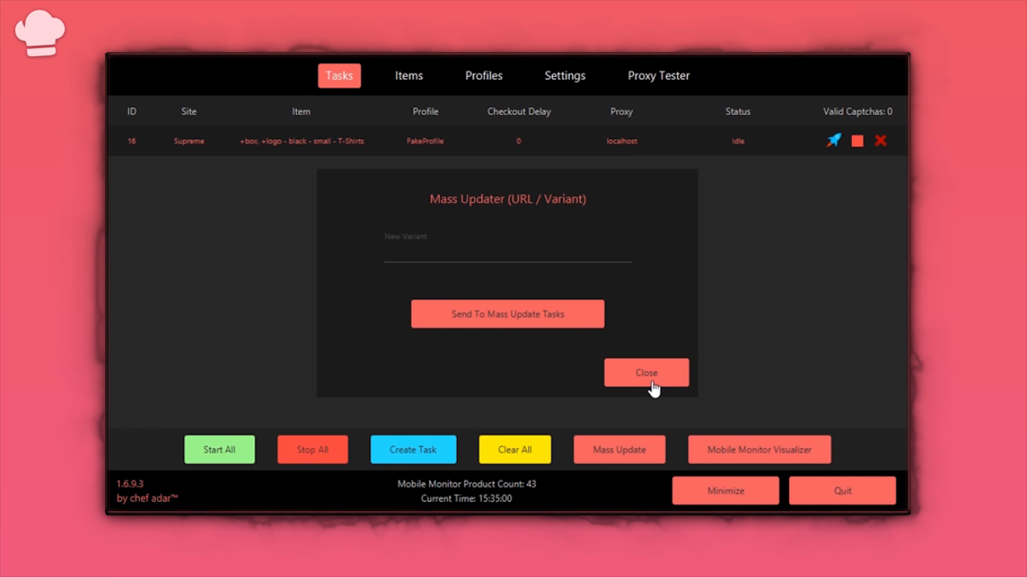
Step: Browse the product categories in the Mobile Monitor Visualizer and select Supreme/Hanes Thermal Crew (1 Pack) under Accessories
left_click(746, 450)
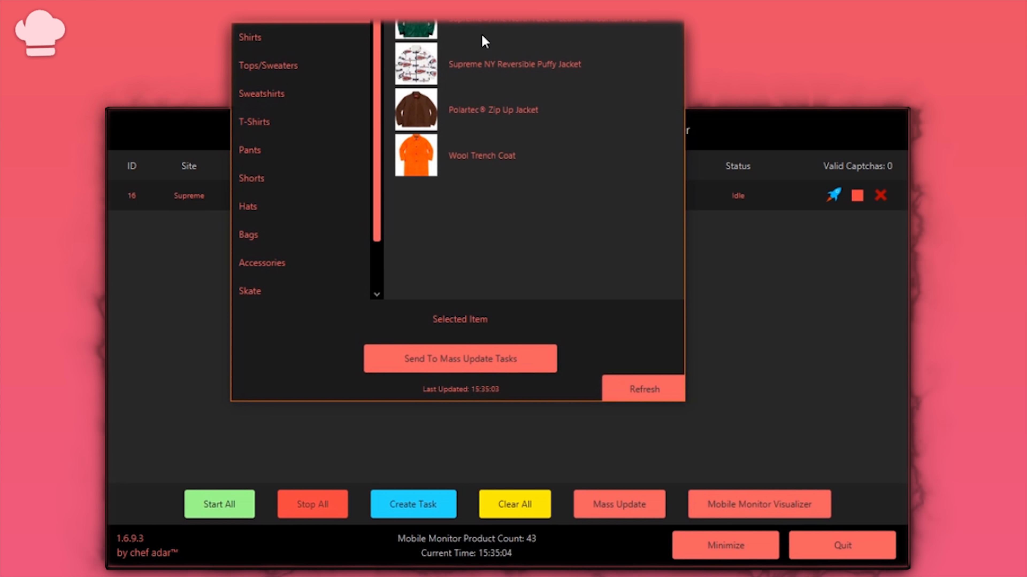
left_click(266, 42)
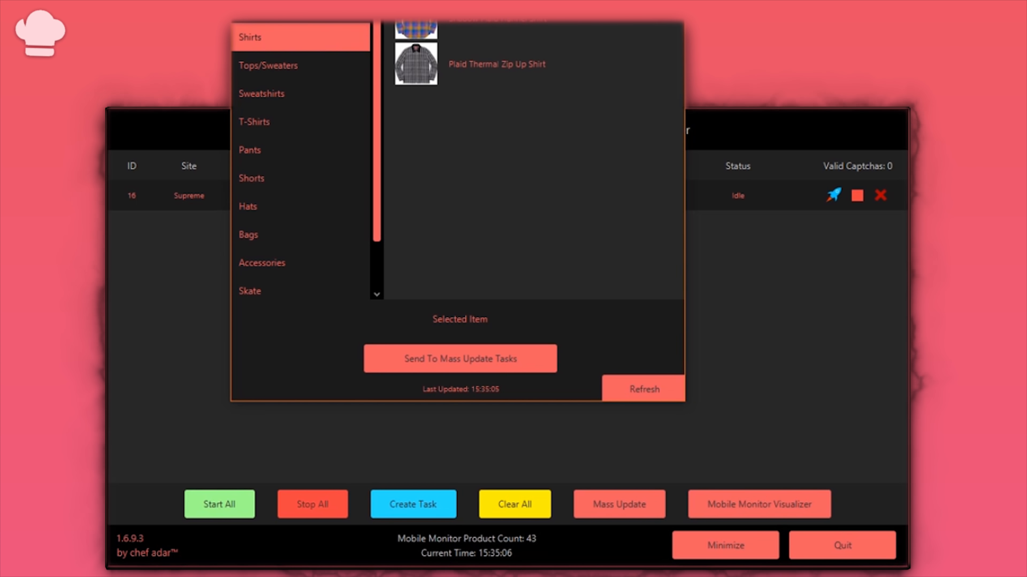
left_click(335, 61)
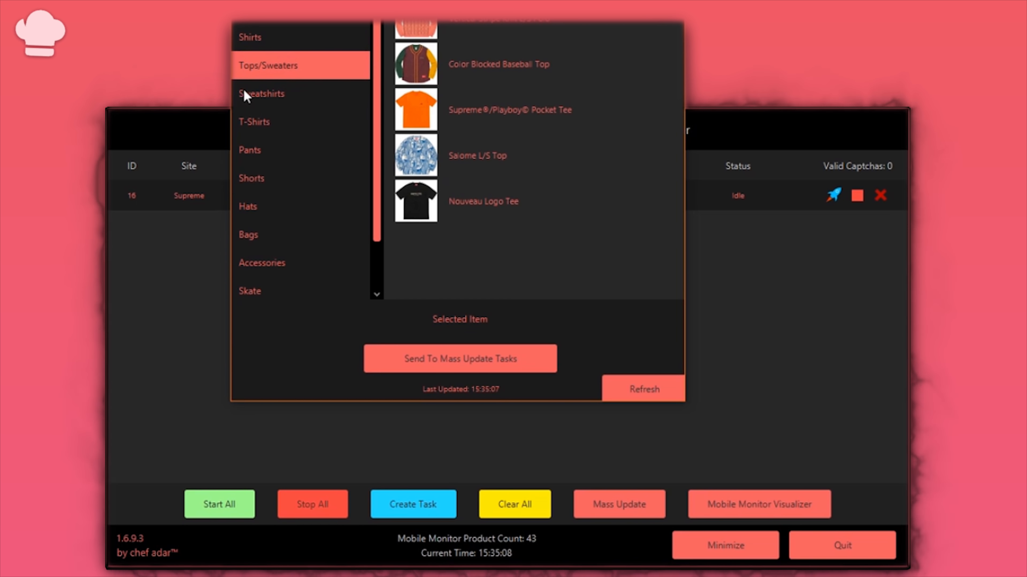
left_click(303, 93)
left_click(282, 122)
left_click(271, 150)
left_click(277, 263)
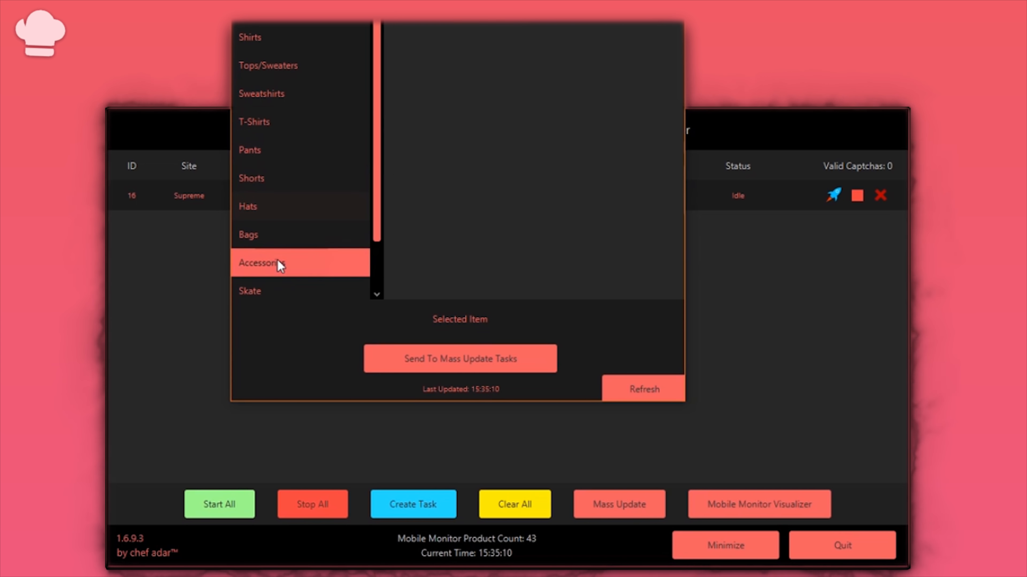
left_click(470, 218)
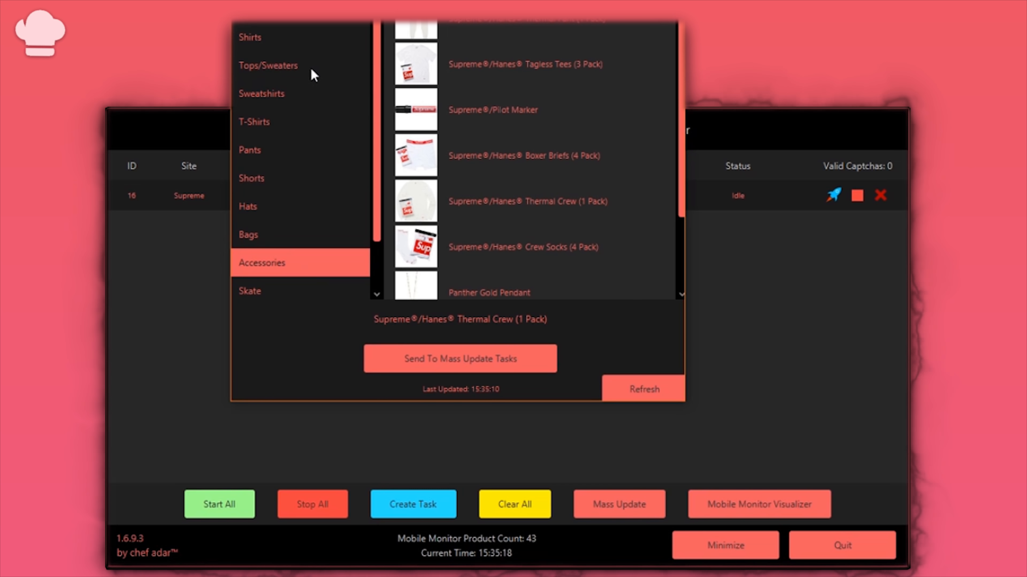
Step: Select the Nouveau Logo Tee under Tops/Sweaters in the visualizer and return to the task list
left_click(264, 128)
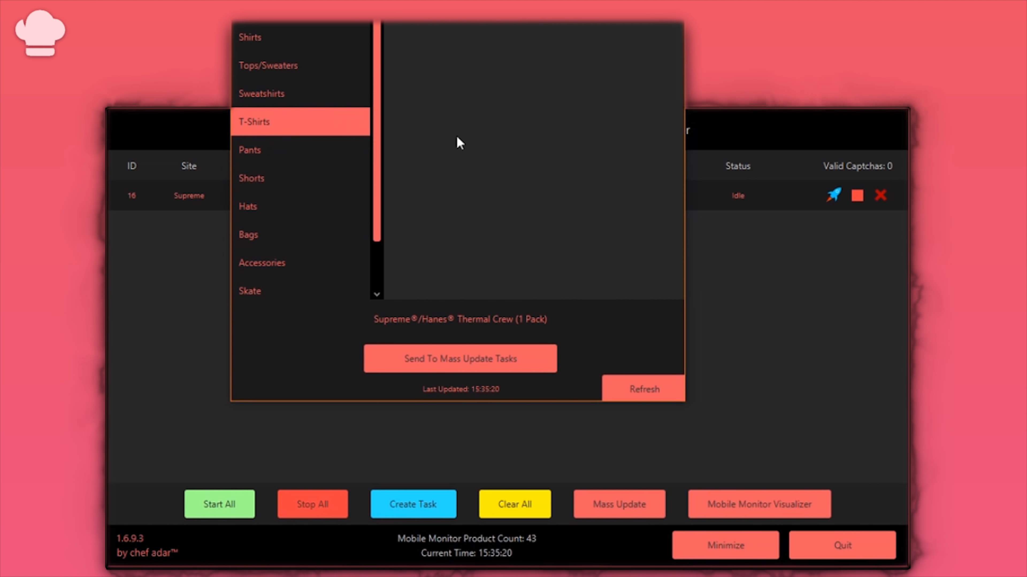
left_click(291, 67)
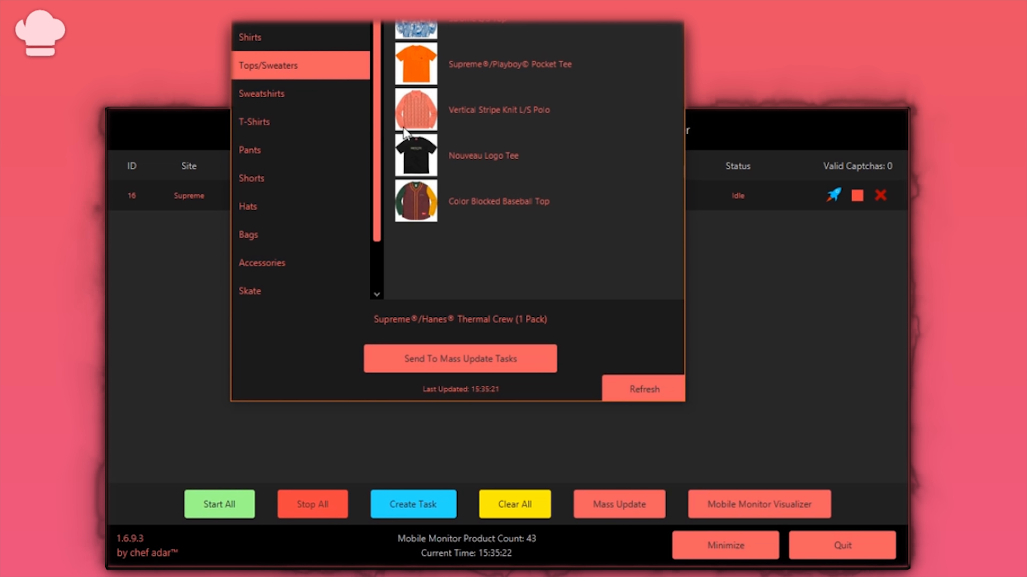
left_click(493, 166)
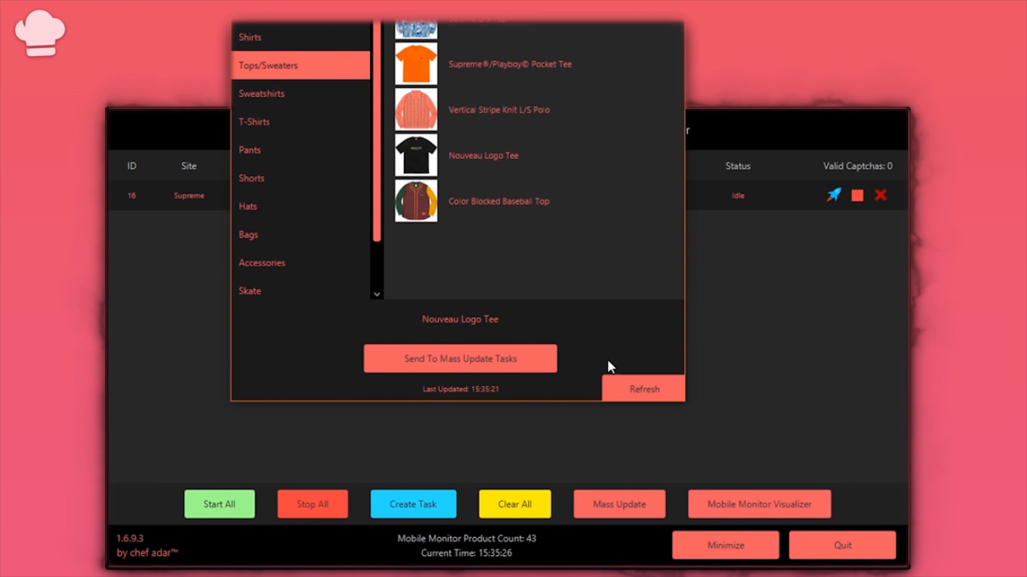
left_click(767, 388)
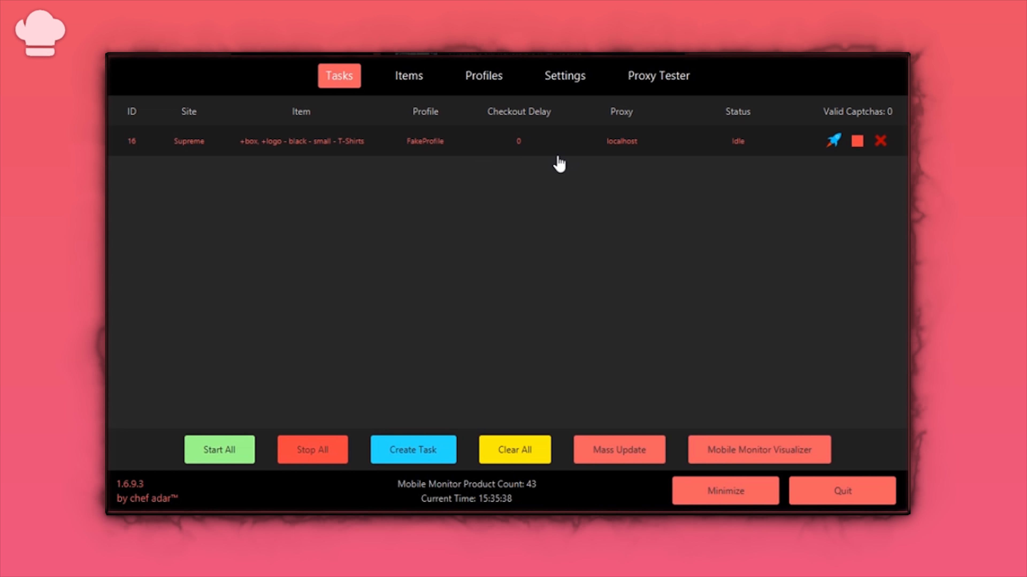
Step: Review the settings for retry delay, mobile monitor refresh, Discord webhook URL, mobile monitor proxy and the proxy list
left_click(570, 86)
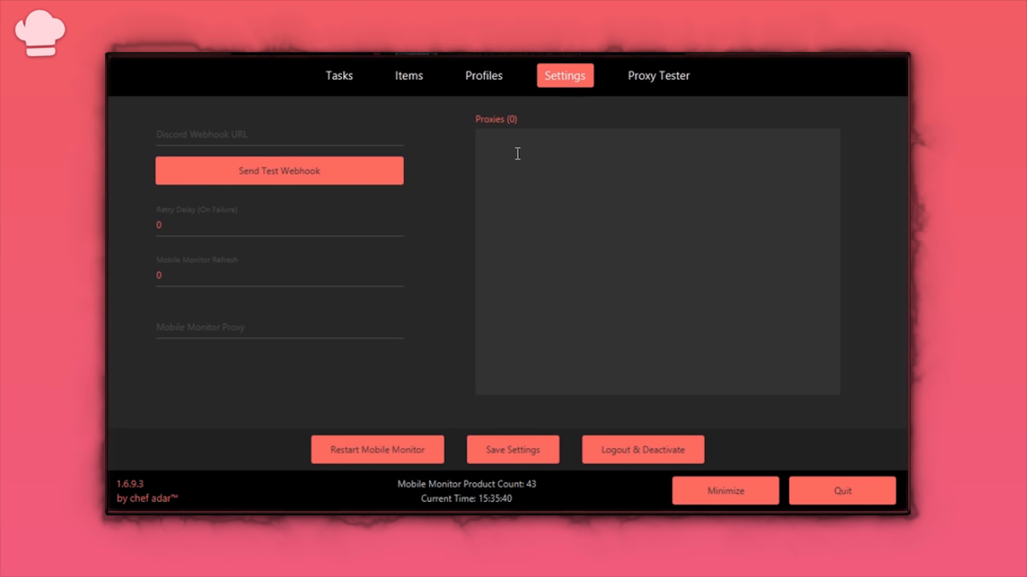
left_click(198, 223)
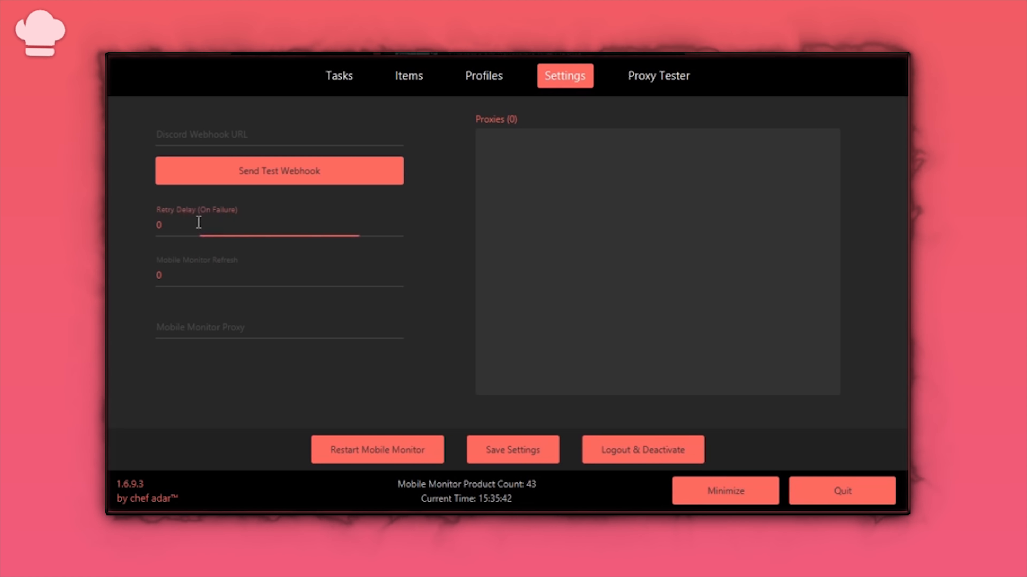
left_click(226, 279)
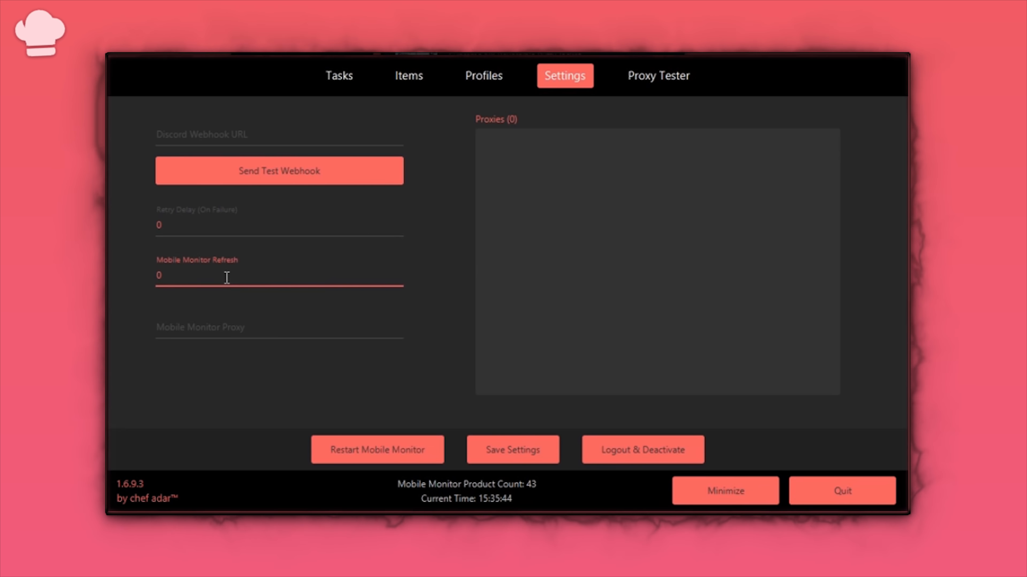
left_click(181, 276)
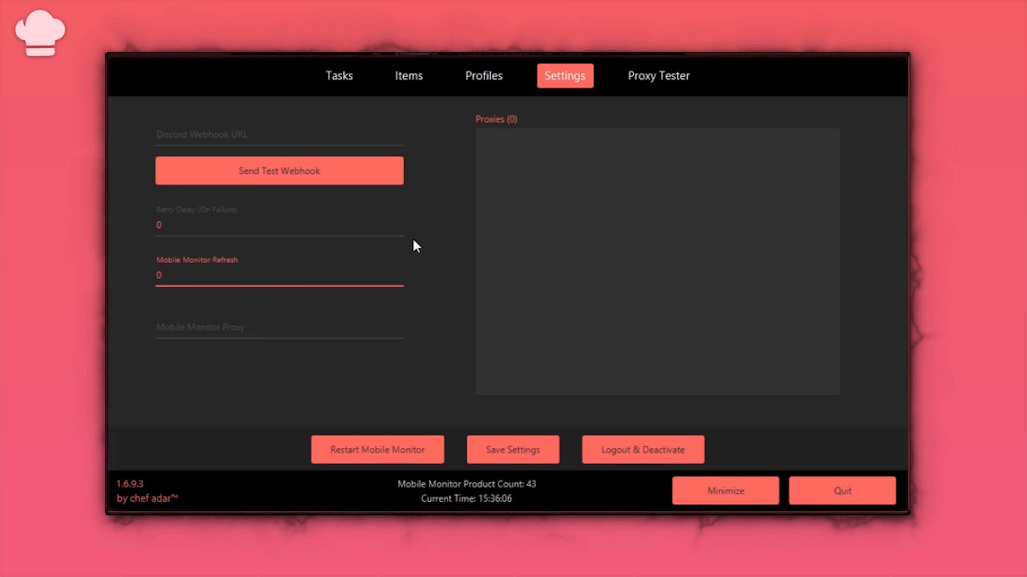
left_click(221, 137)
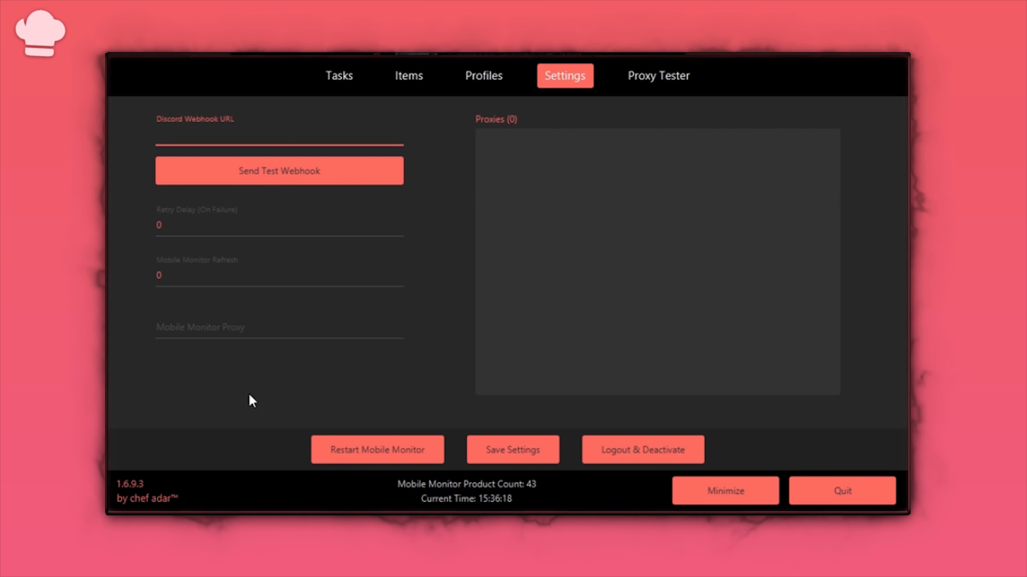
left_click(196, 333)
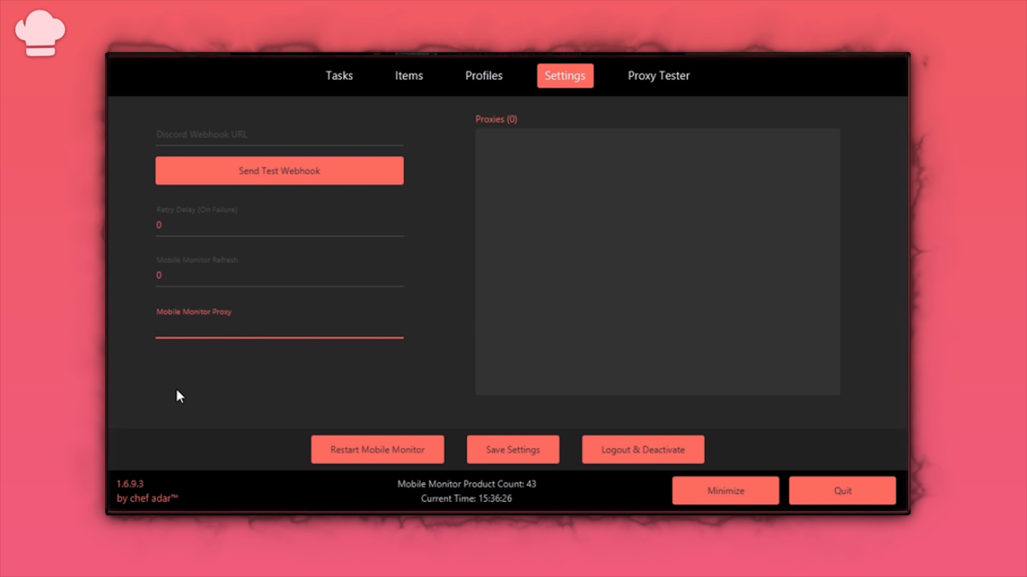
left_click(552, 166)
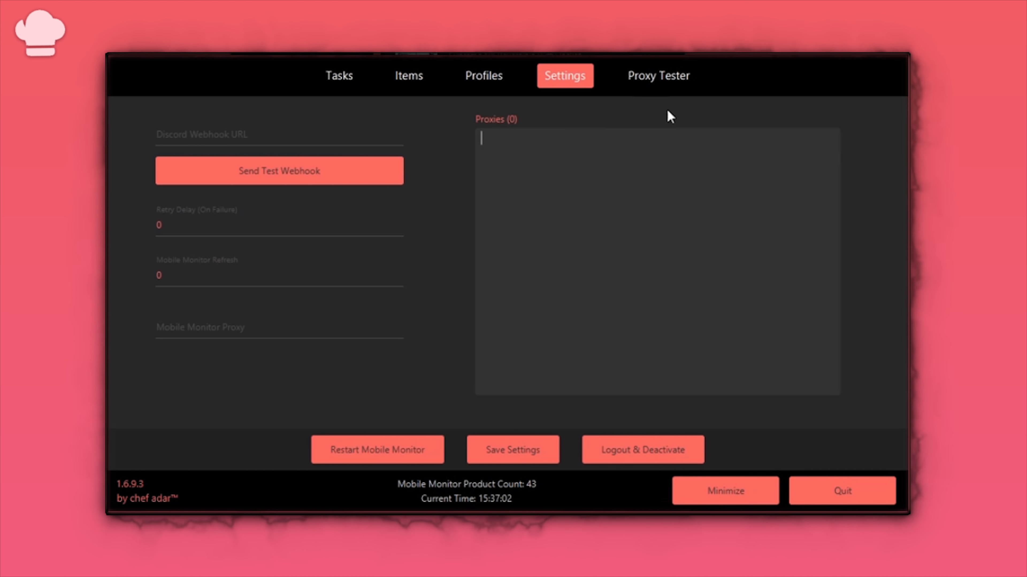
Step: View the Proxy Tester page and a new task form, closing the form without creating a task
left_click(650, 85)
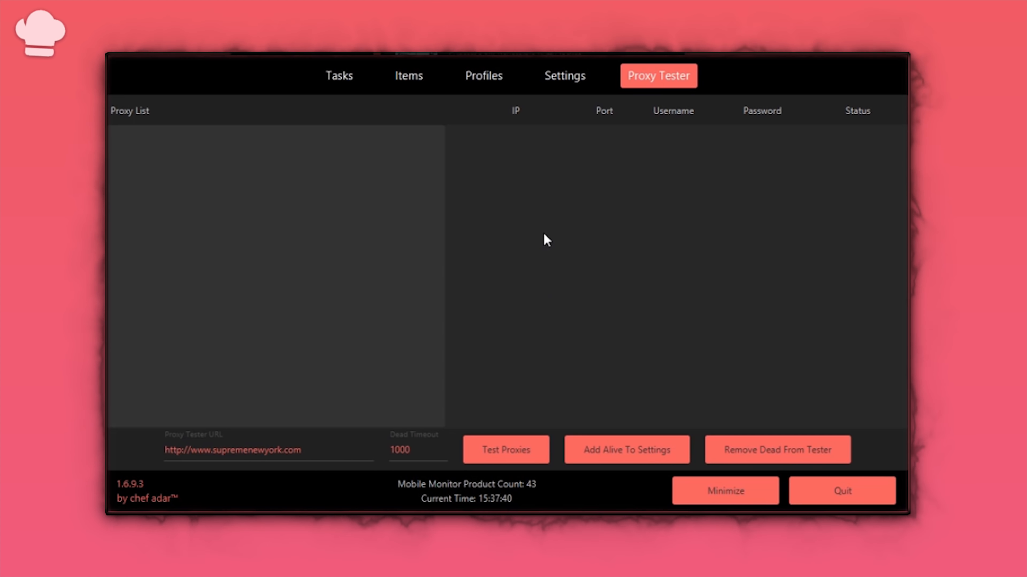
left_click(340, 86)
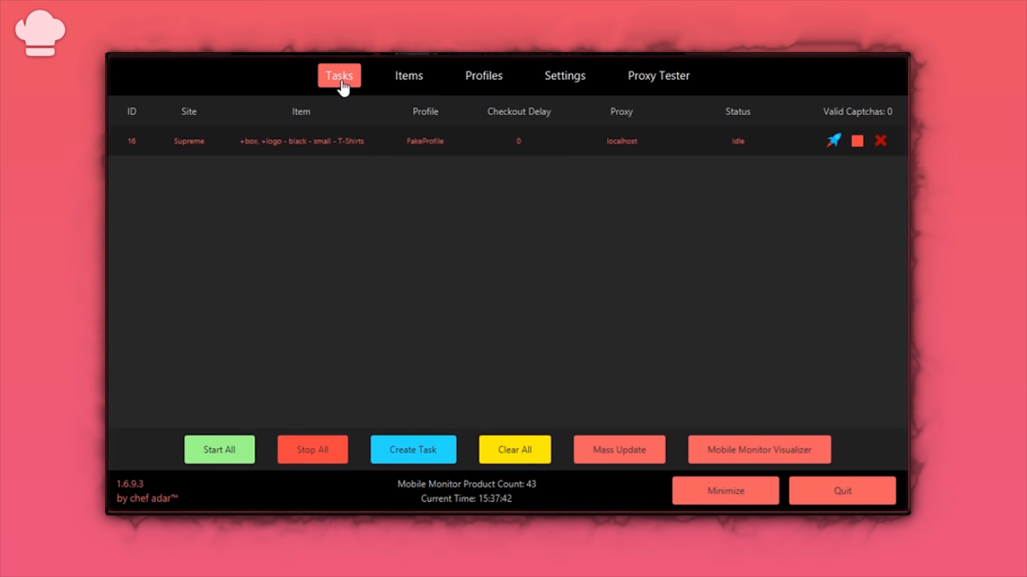
left_click(435, 448)
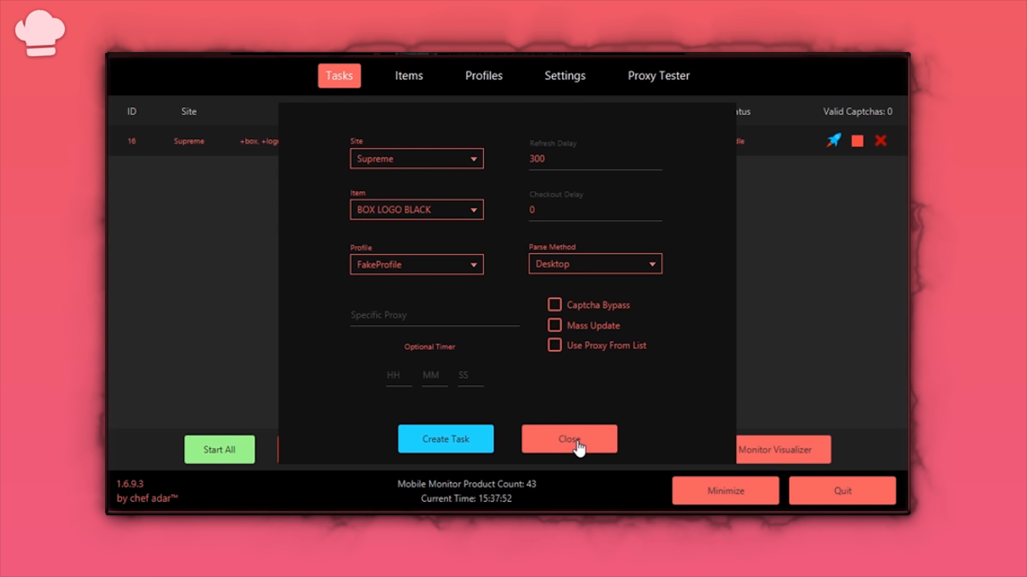
left_click(589, 449)
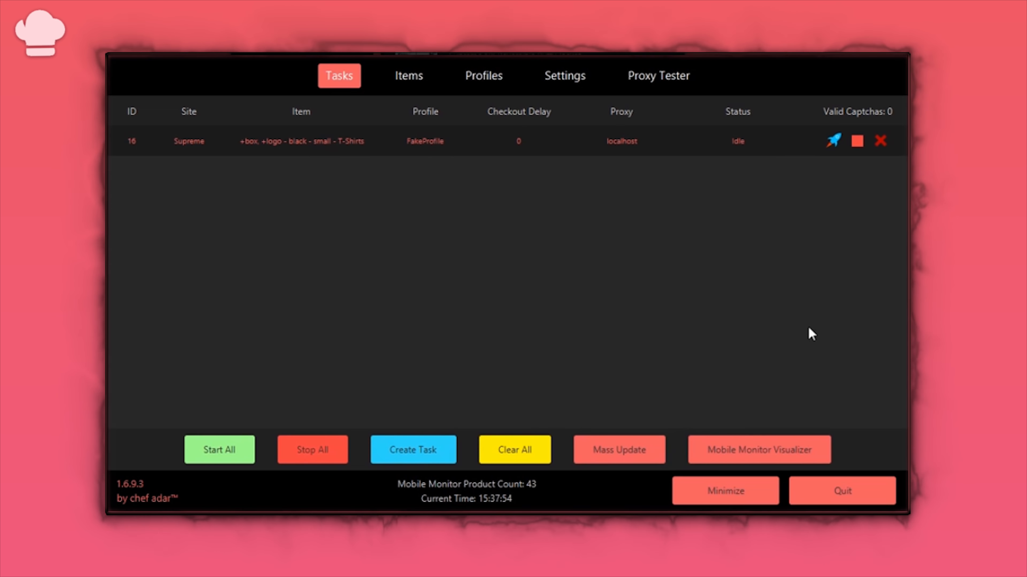